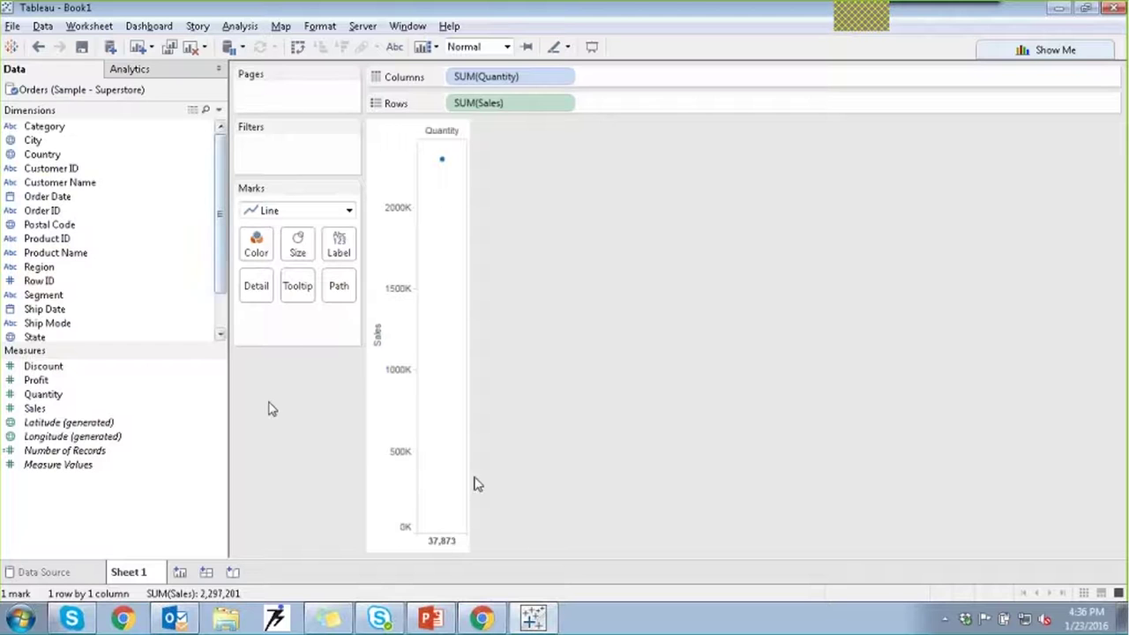
# Step: Clear all fields and marks from Sheet 1
pyautogui.rightClick(187, 569)
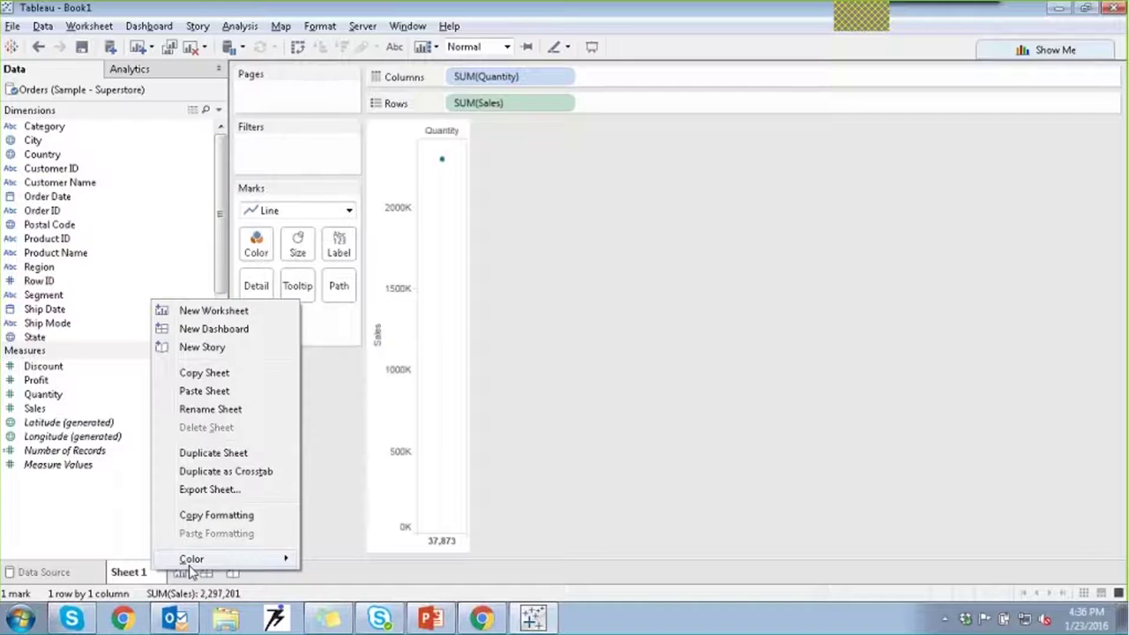
pyautogui.click(315, 444)
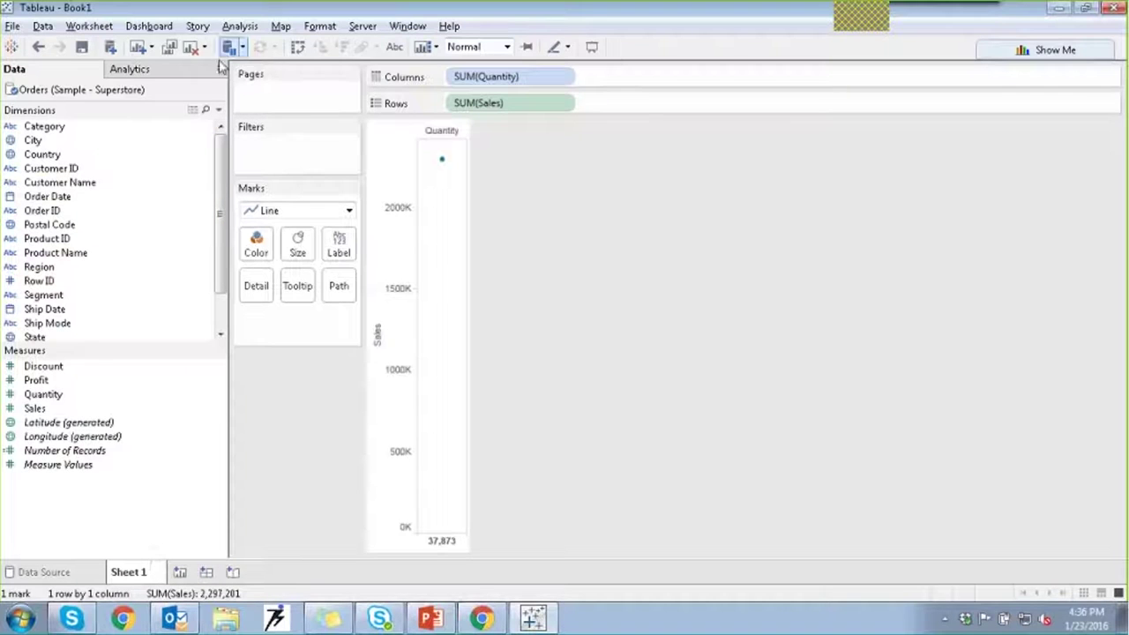
pyautogui.click(192, 48)
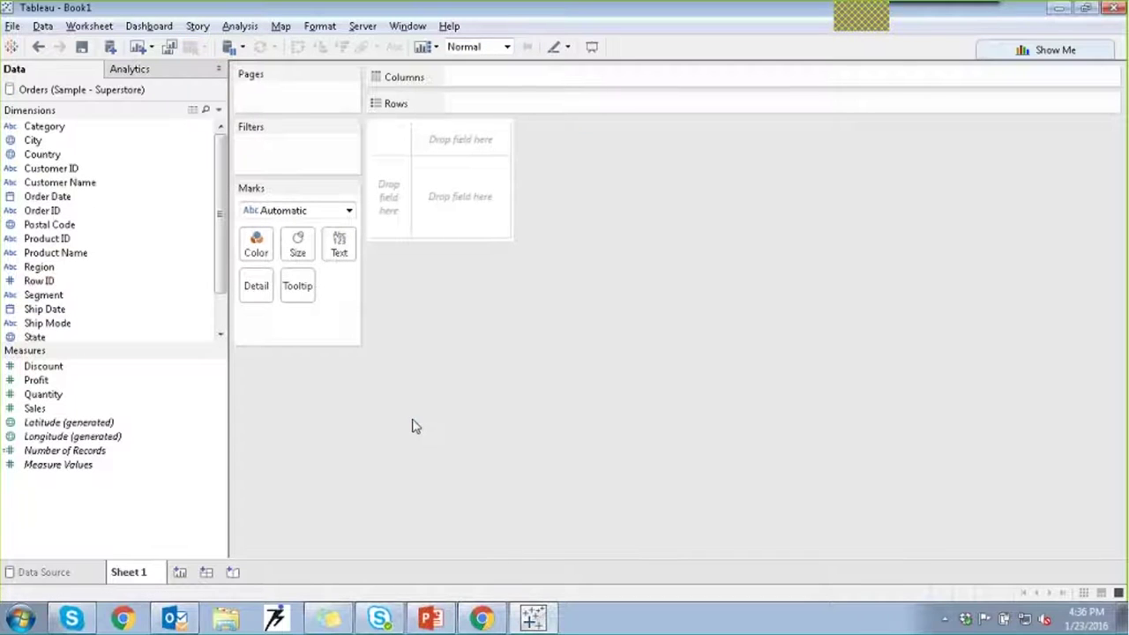
# Step: Connect to the Sample - Superstore Excel workbook and add its Orders sheet to the new data source
pyautogui.click(10, 48)
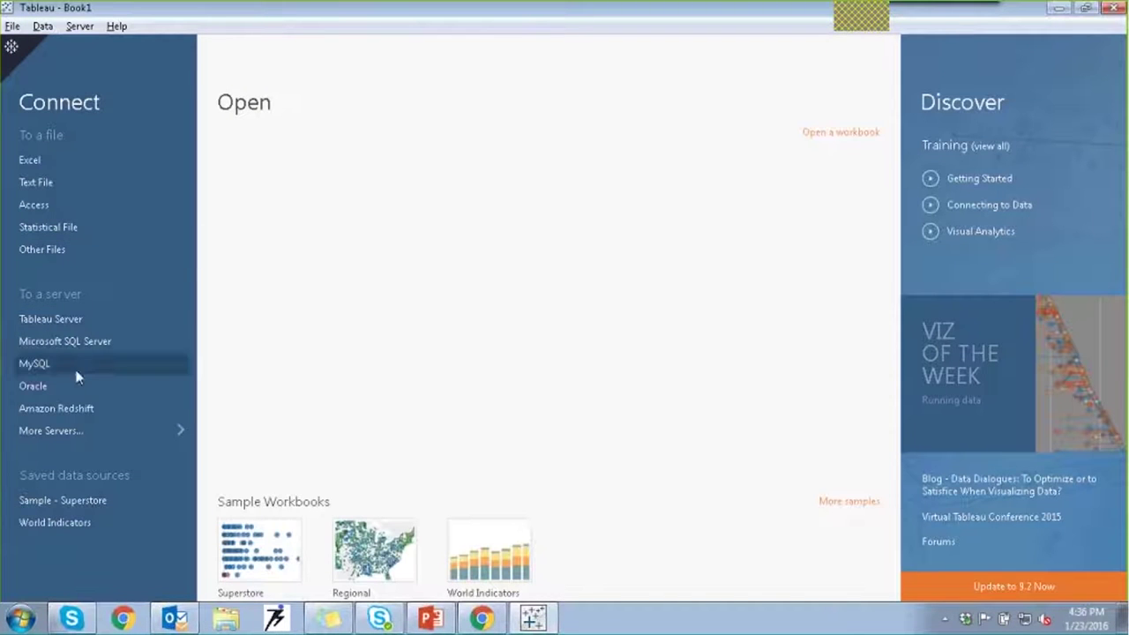
pyautogui.click(62, 324)
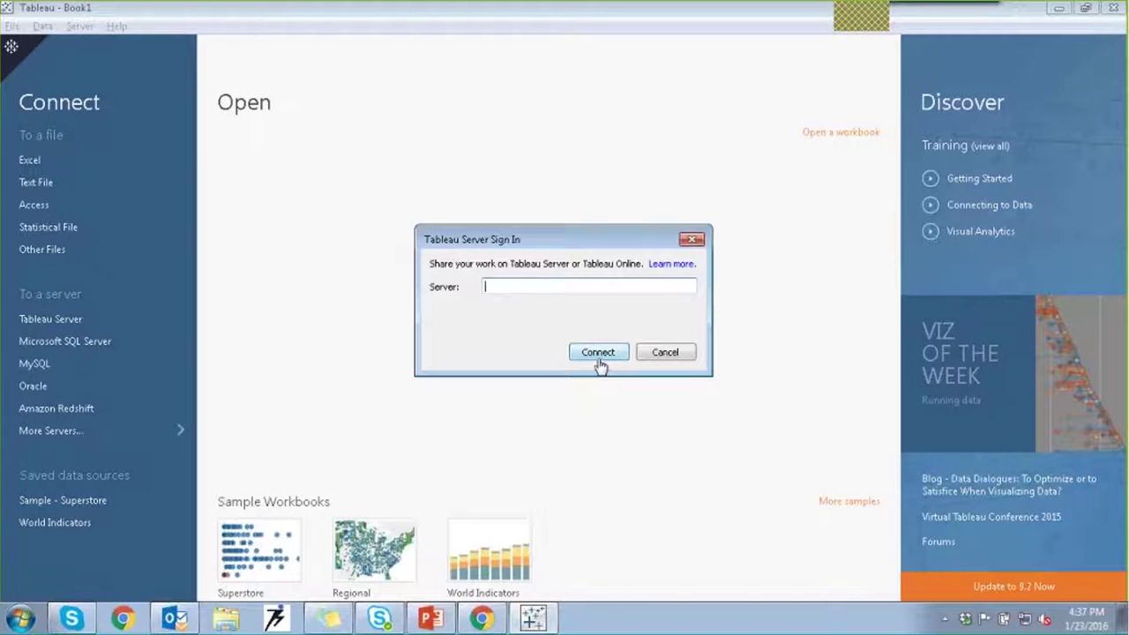
pyautogui.click(692, 239)
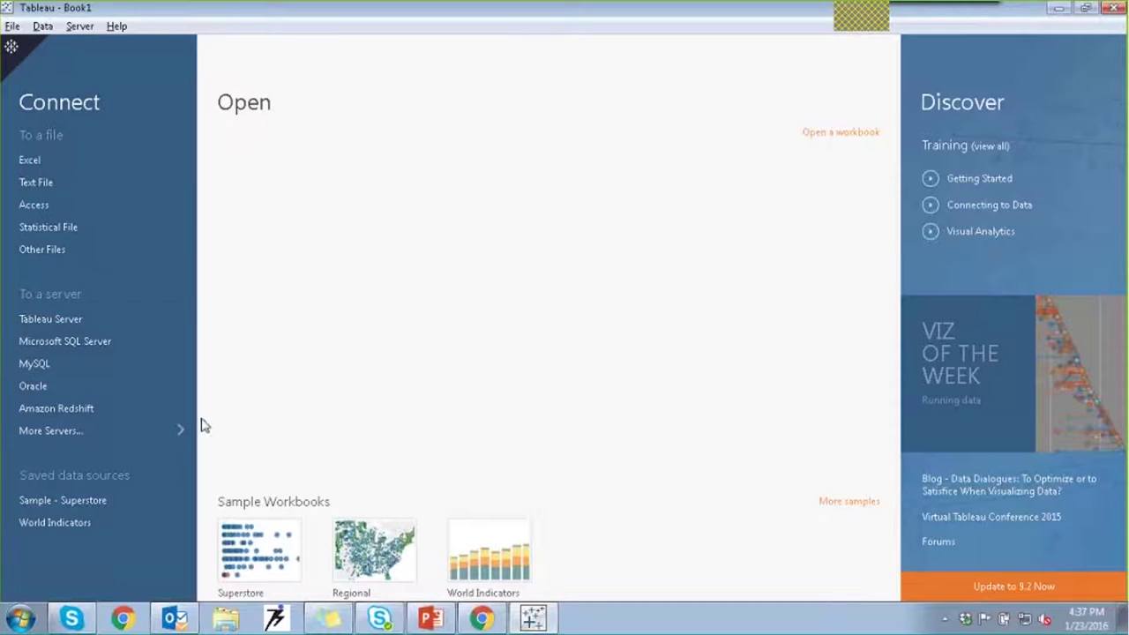
pyautogui.click(29, 164)
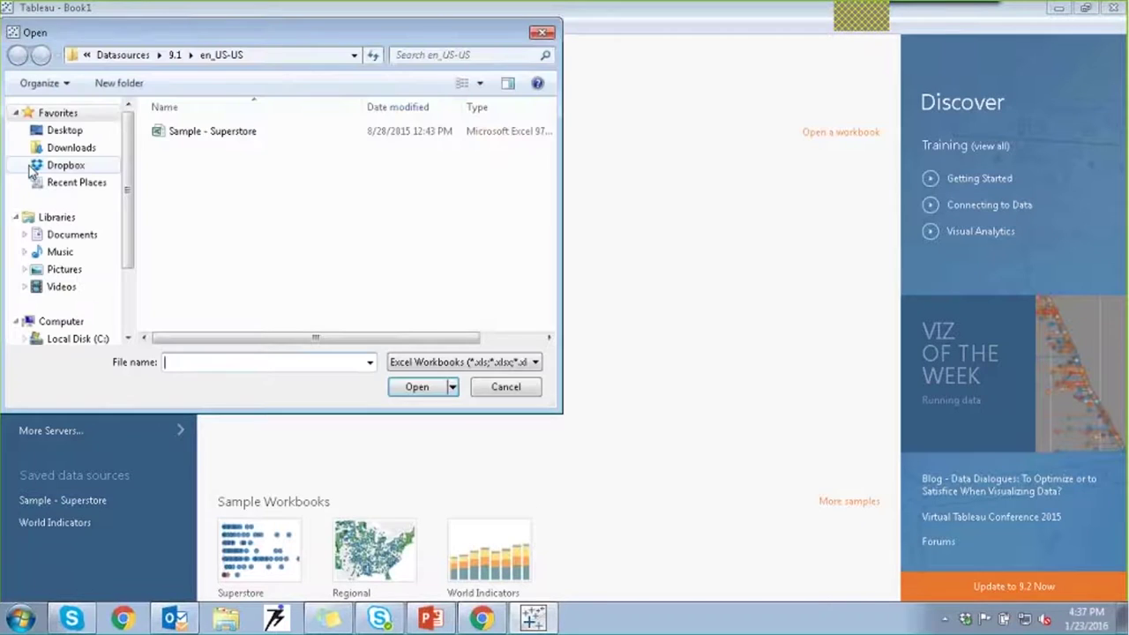
pyautogui.click(235, 133)
pyautogui.click(415, 392)
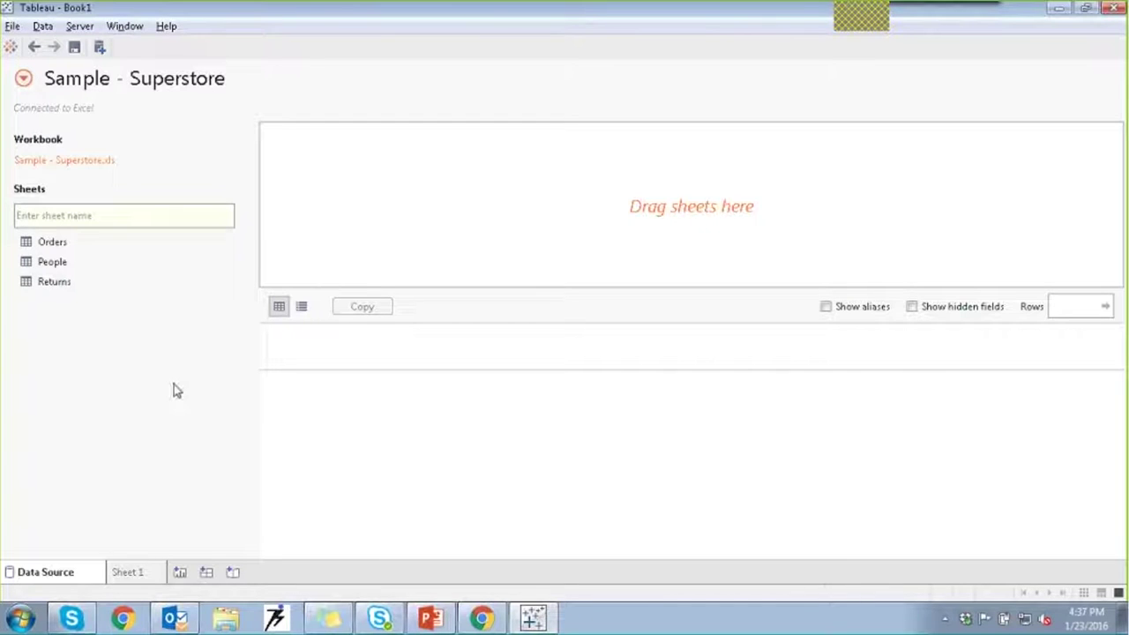
pyautogui.moveTo(78, 239); pyautogui.dragTo(438, 200)
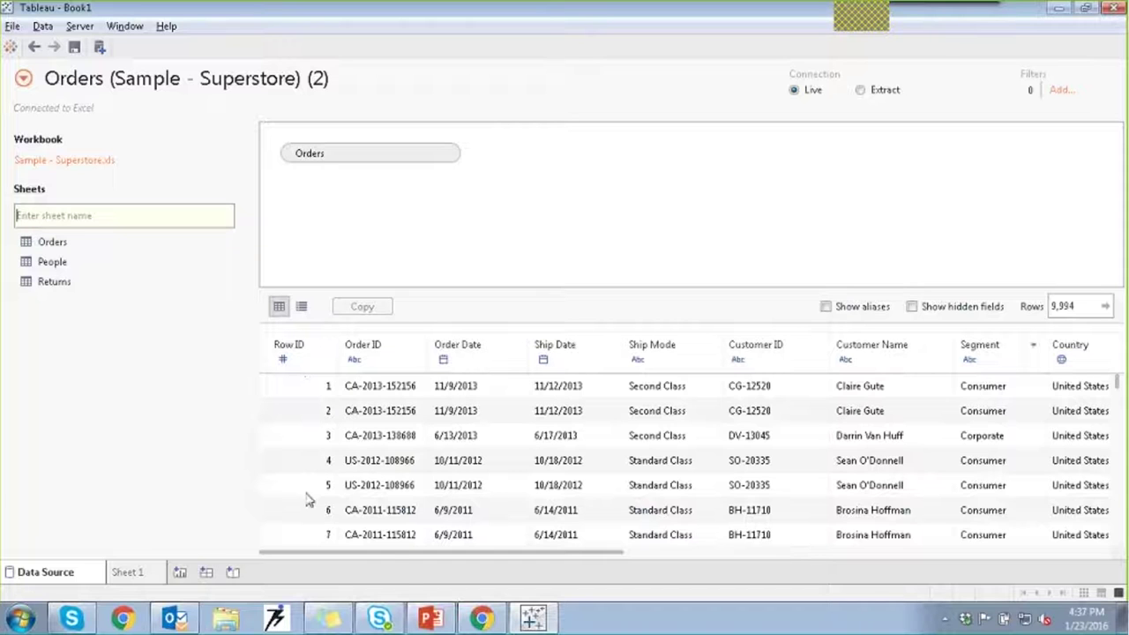
# Step: Look through the Orders columns in the data grid and the field list, including the options for Row ID
pyautogui.moveTo(403, 555); pyautogui.dragTo(834, 574)
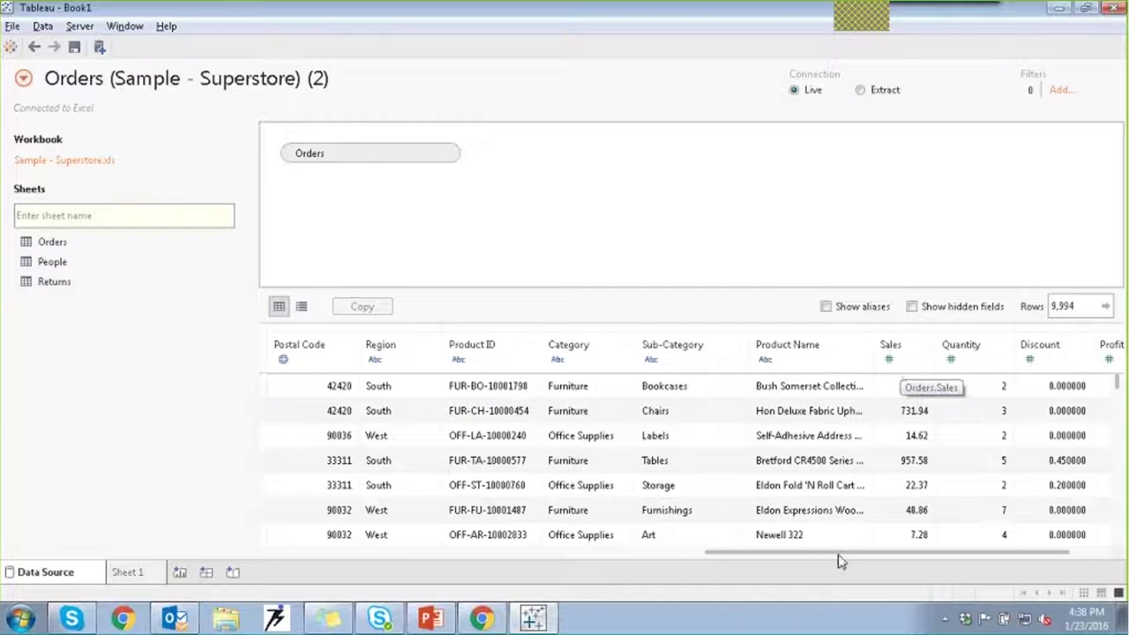
pyautogui.moveTo(836, 554); pyautogui.dragTo(524, 565)
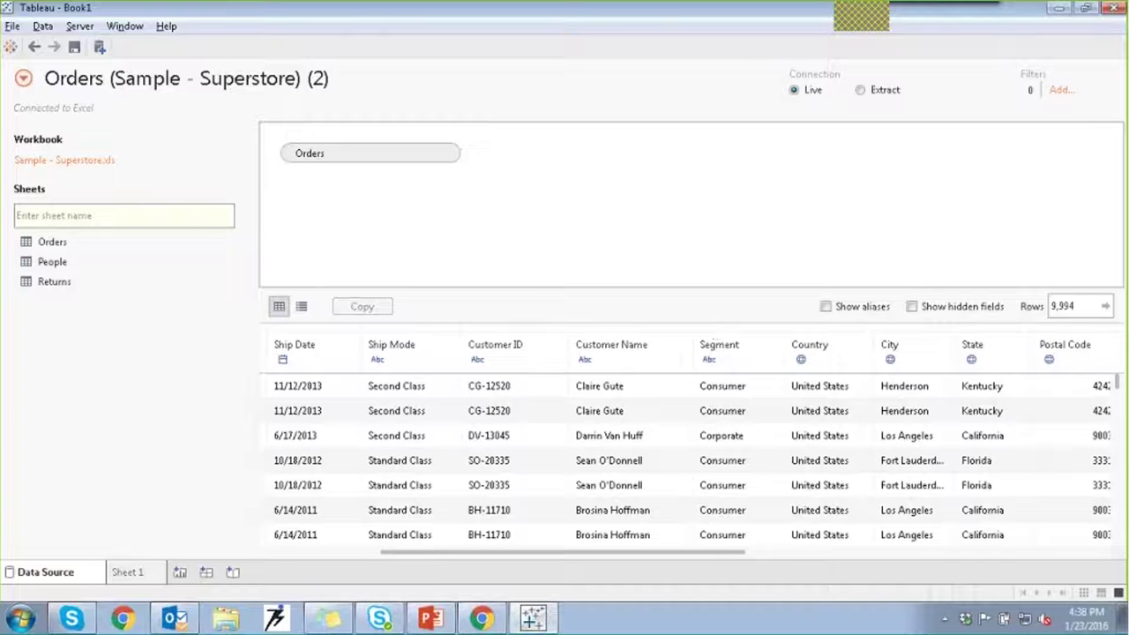
pyautogui.moveTo(551, 554); pyautogui.dragTo(432, 538)
pyautogui.click(301, 306)
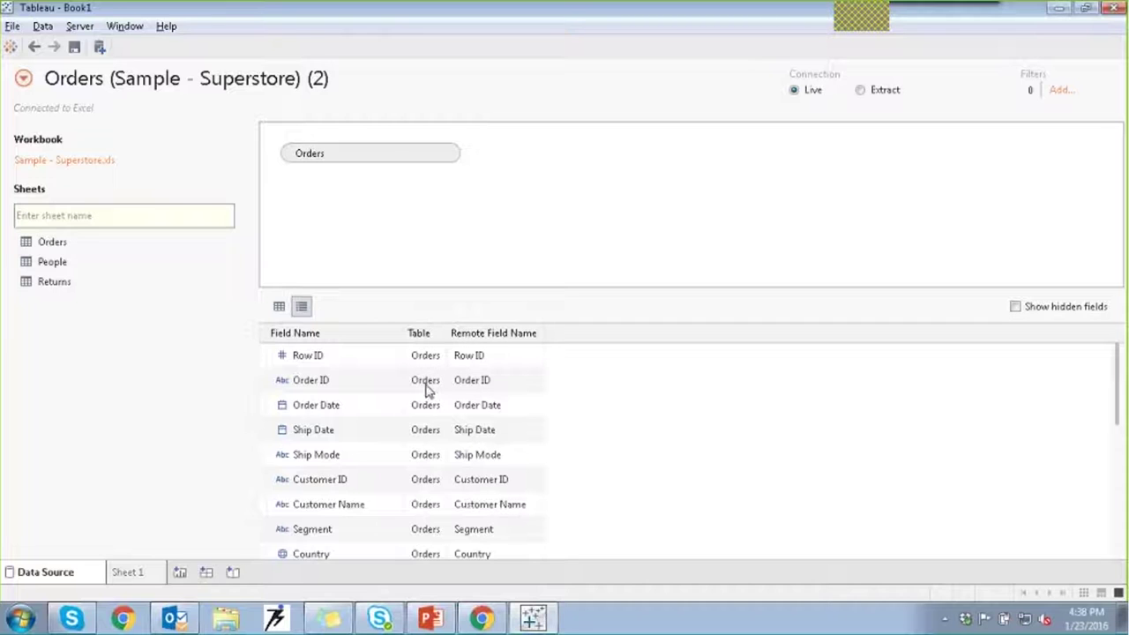
pyautogui.click(390, 355)
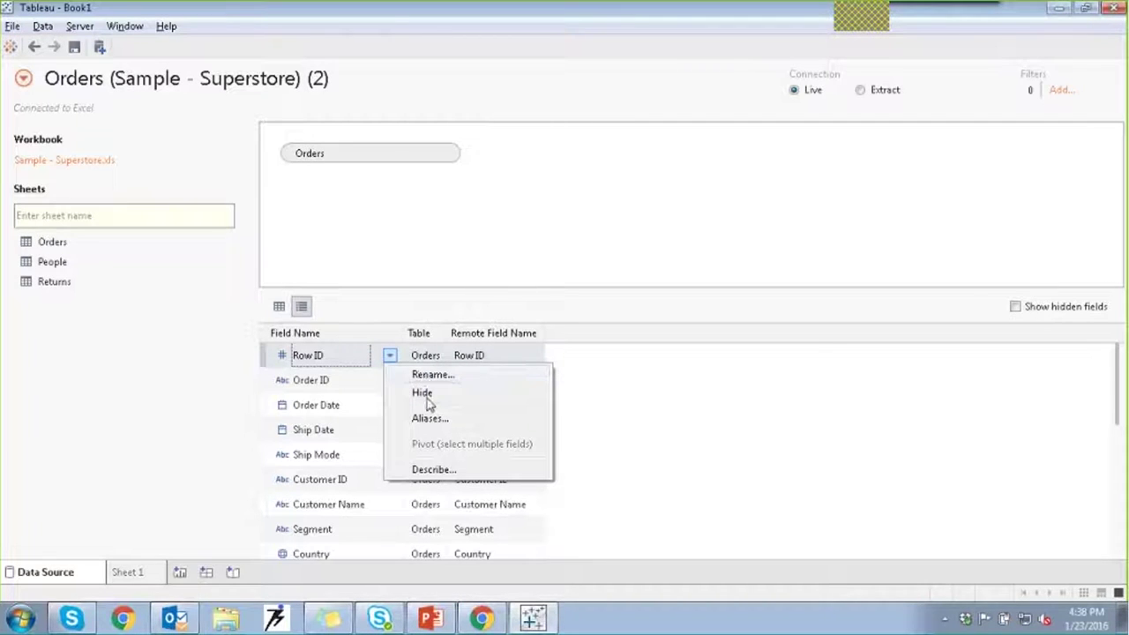
pyautogui.click(390, 355)
pyautogui.click(278, 306)
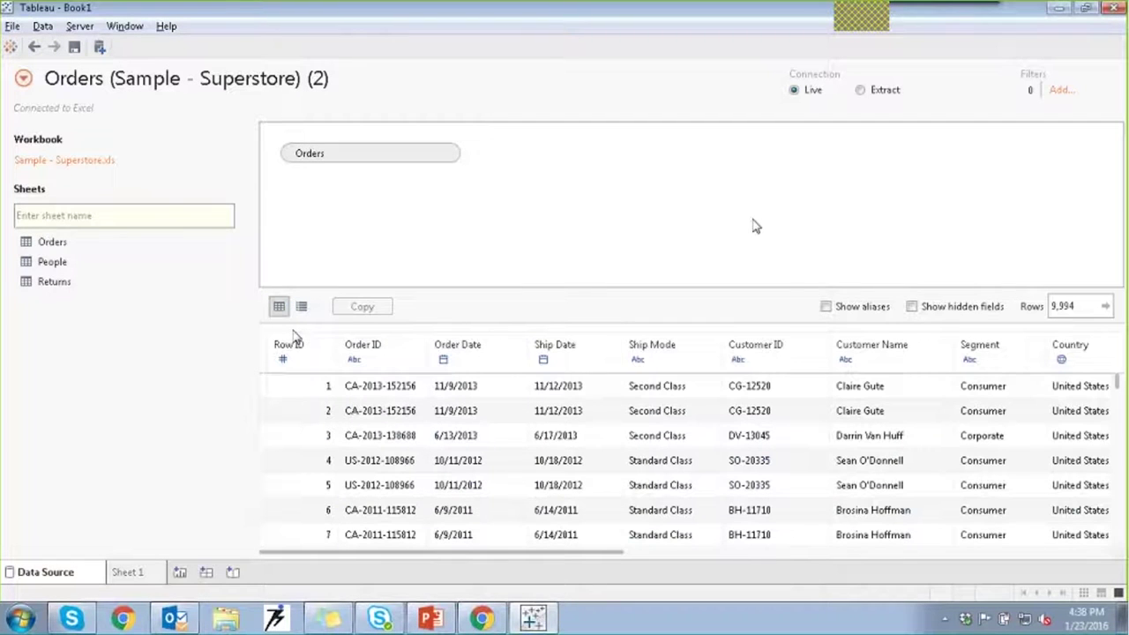
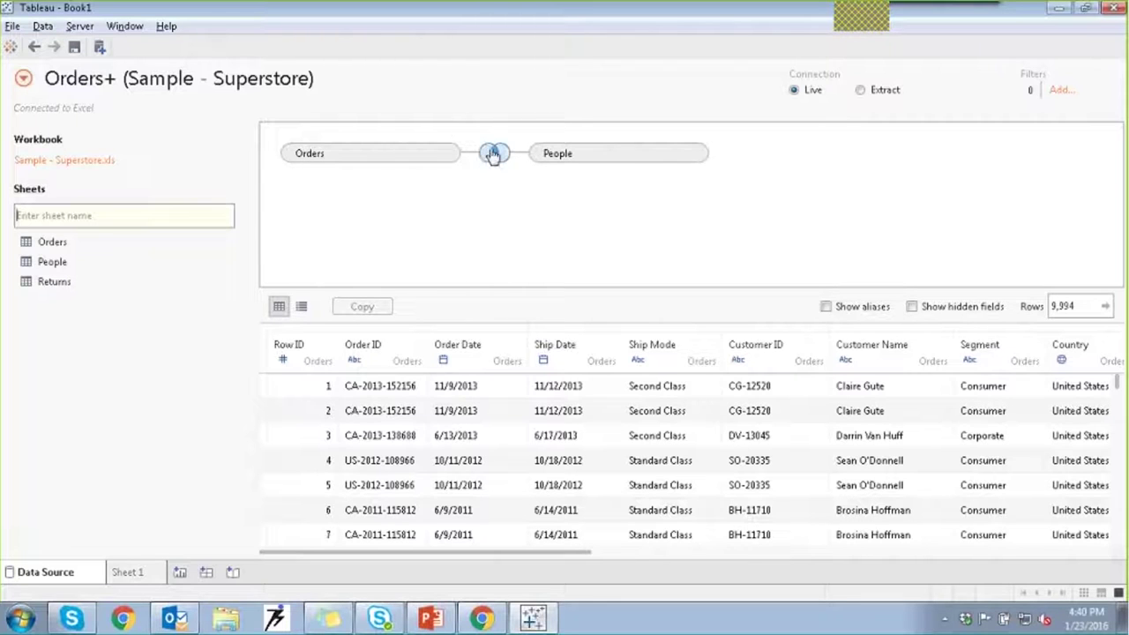
# Step: Examine the join types and join clause between Orders and People, choosing Region as the Orders field
pyautogui.moveTo(495, 161)
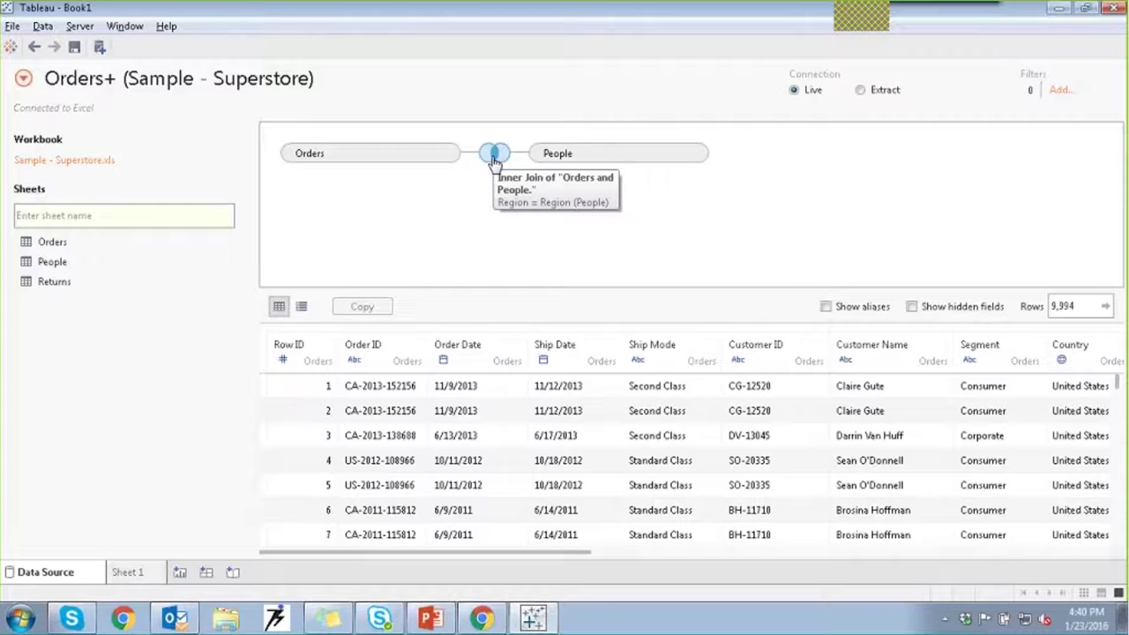
pyautogui.click(495, 159)
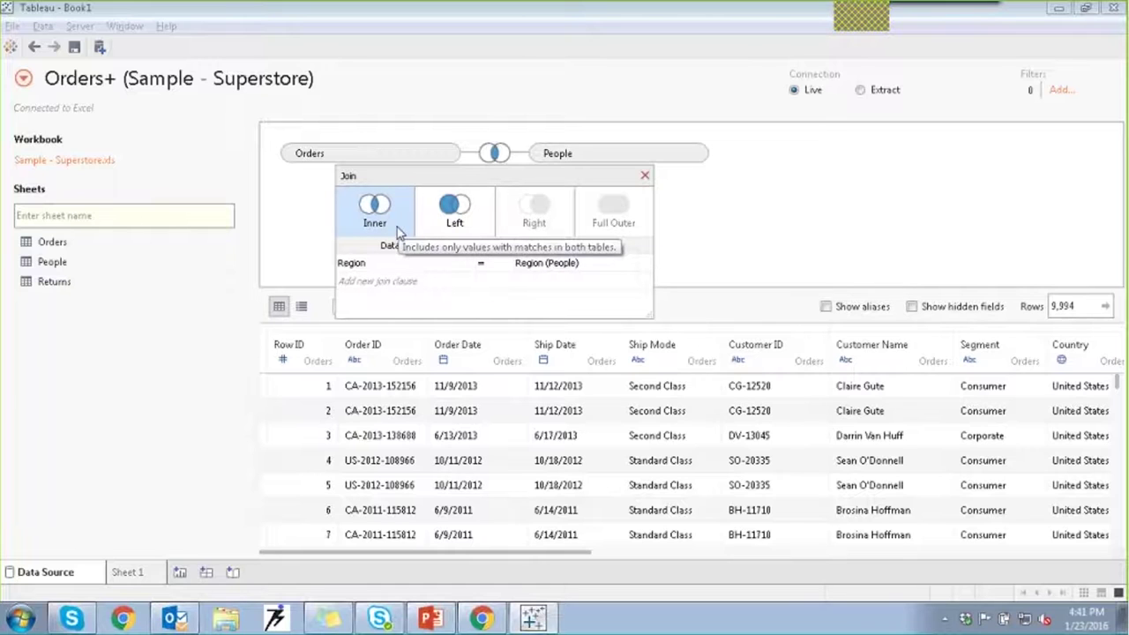
pyautogui.click(411, 282)
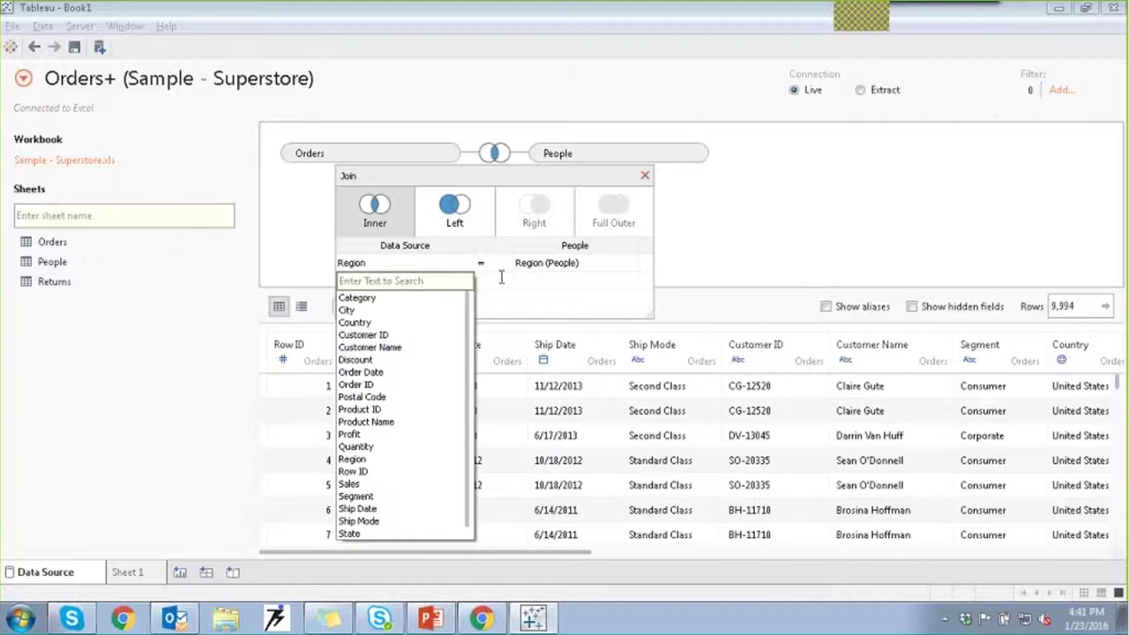
pyautogui.click(507, 279)
pyautogui.click(524, 280)
pyautogui.click(428, 266)
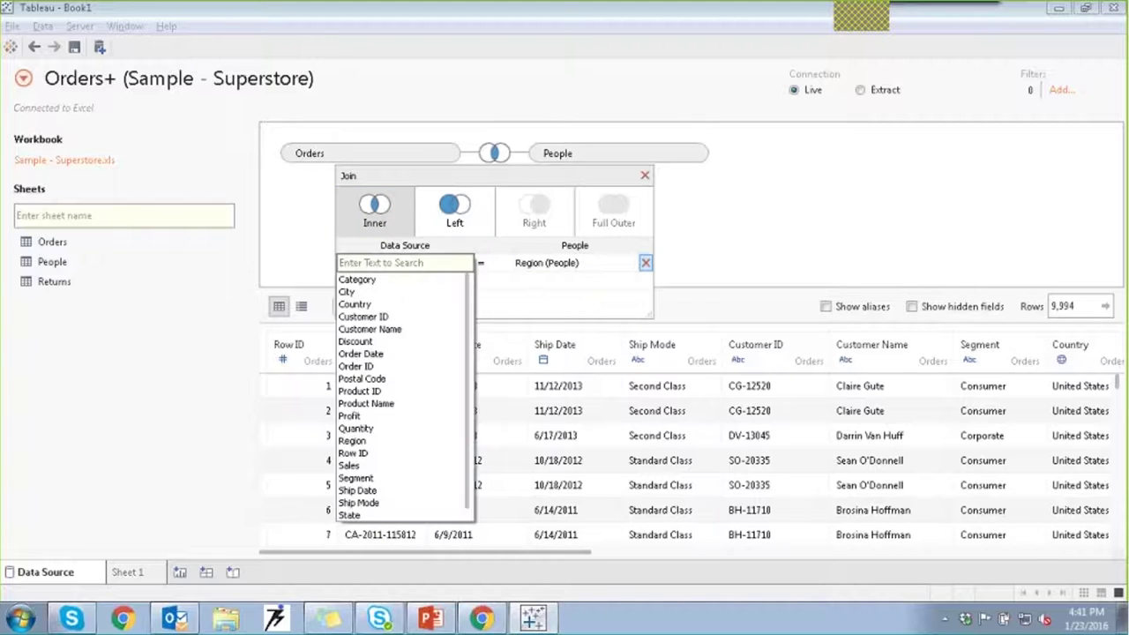
pyautogui.click(352, 440)
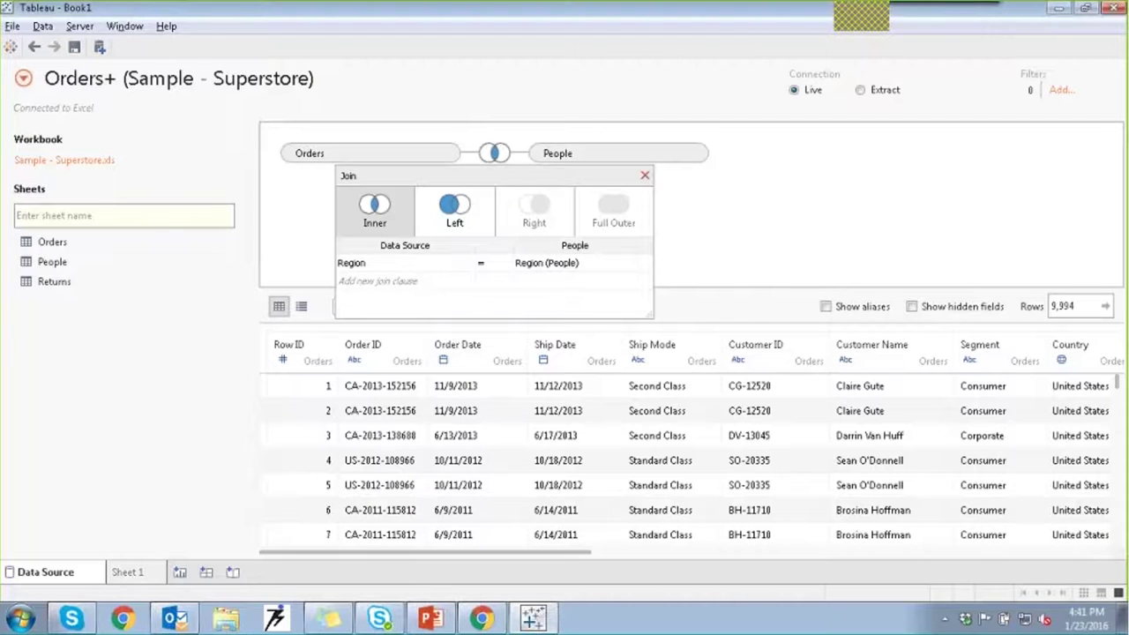
pyautogui.click(800, 239)
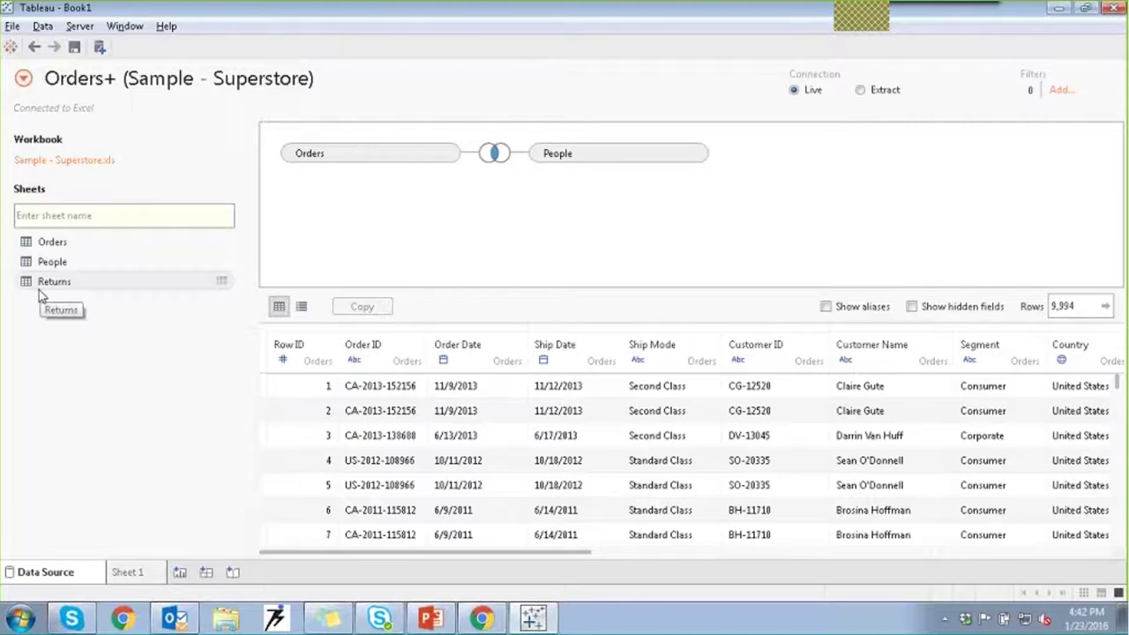
# Step: Build a bar chart of Sales by Region on Sheet 1 and color the bars by Person
pyautogui.click(130, 577)
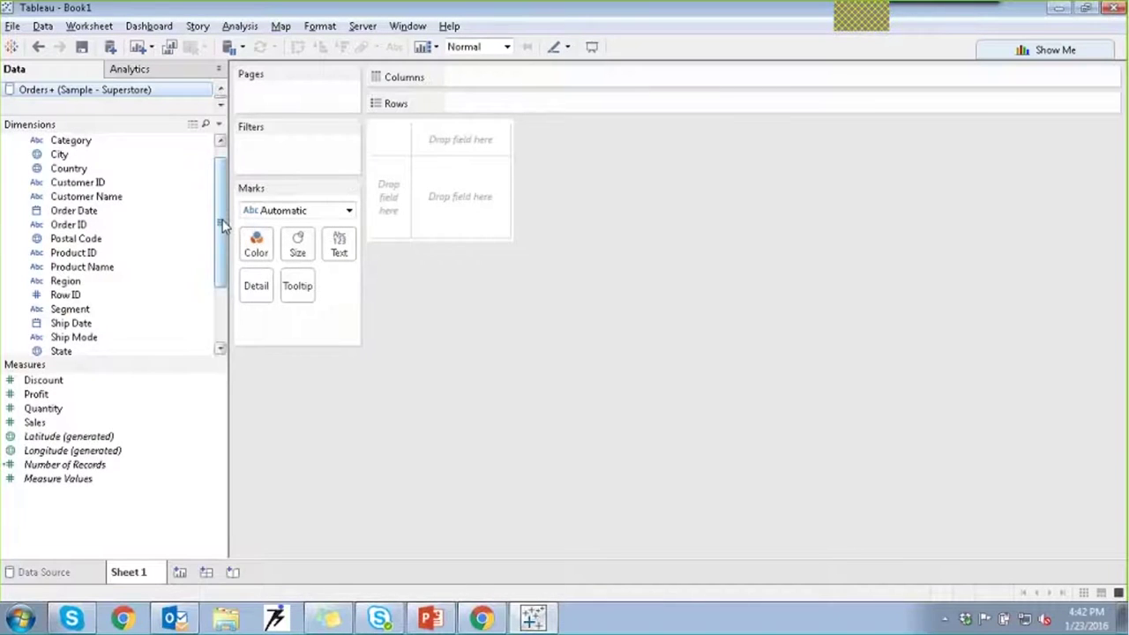
pyautogui.moveTo(221, 221); pyautogui.dragTo(221, 269)
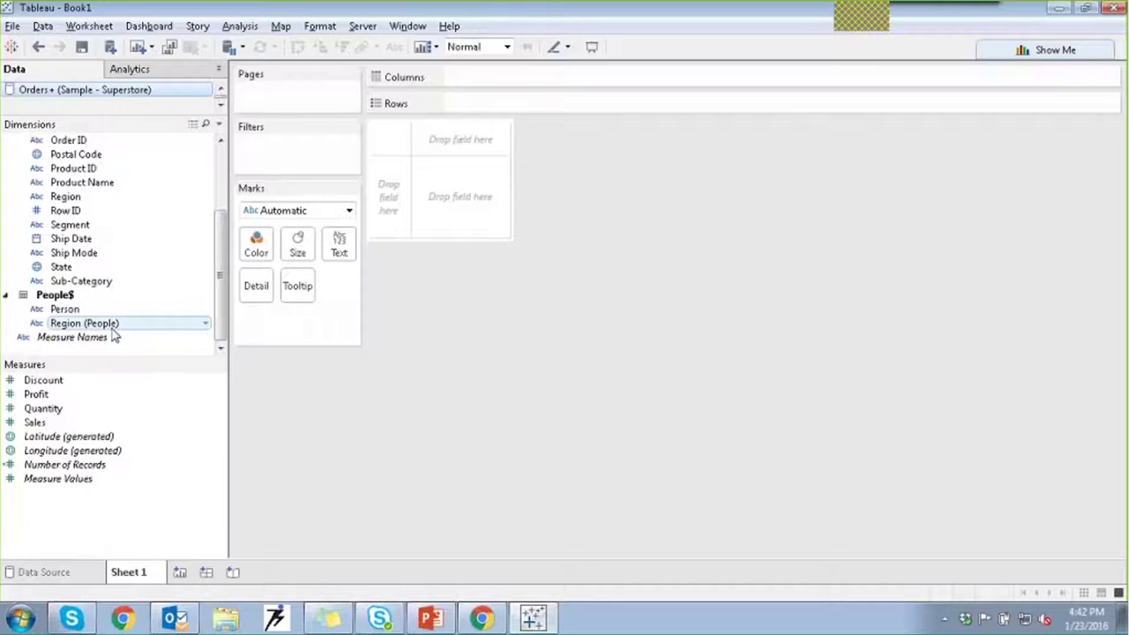
pyautogui.moveTo(217, 282)
pyautogui.mouseDown()
pyautogui.moveTo(217, 207)
pyautogui.moveTo(215, 298)
pyautogui.moveTo(221, 171)
pyautogui.moveTo(221, 269)
pyautogui.mouseUp()
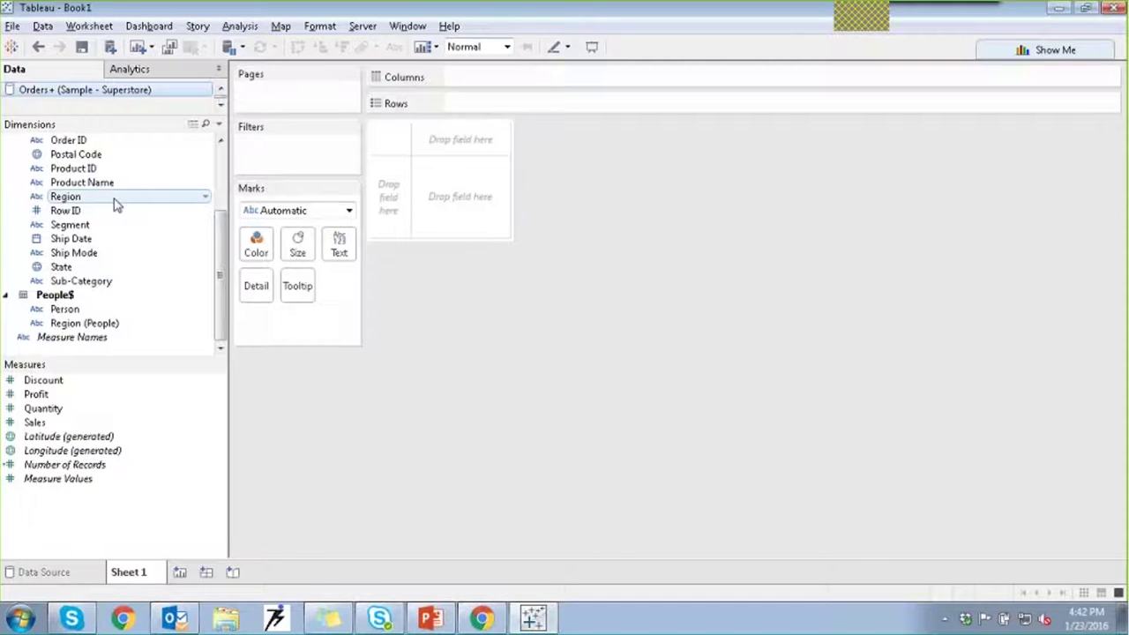
pyautogui.moveTo(112, 203); pyautogui.dragTo(506, 79)
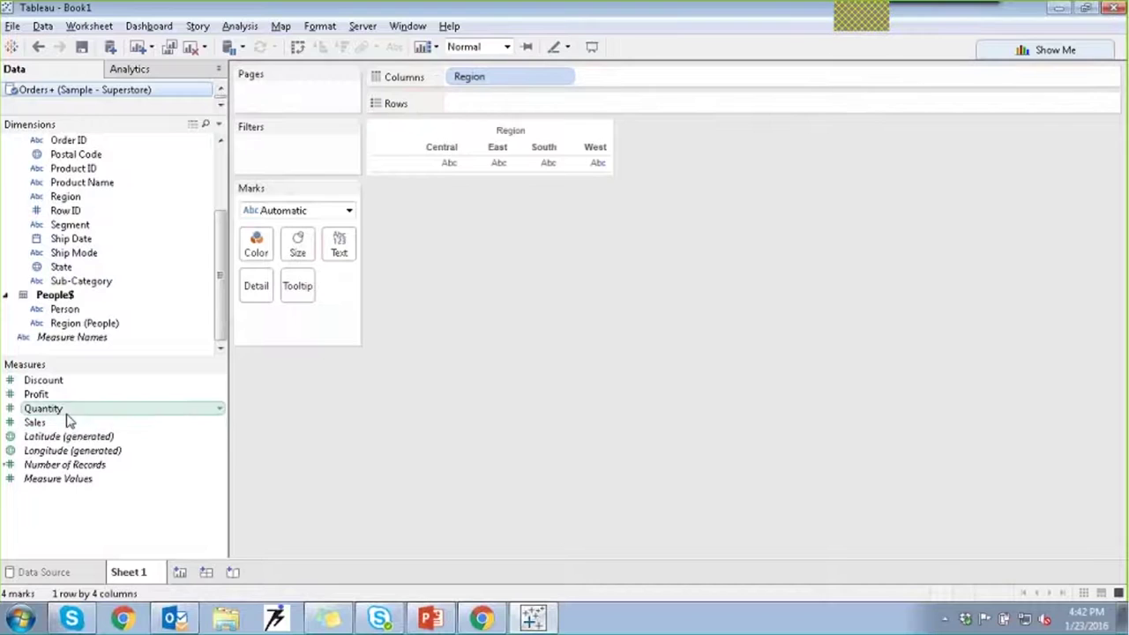
pyautogui.moveTo(66, 424); pyautogui.dragTo(501, 101)
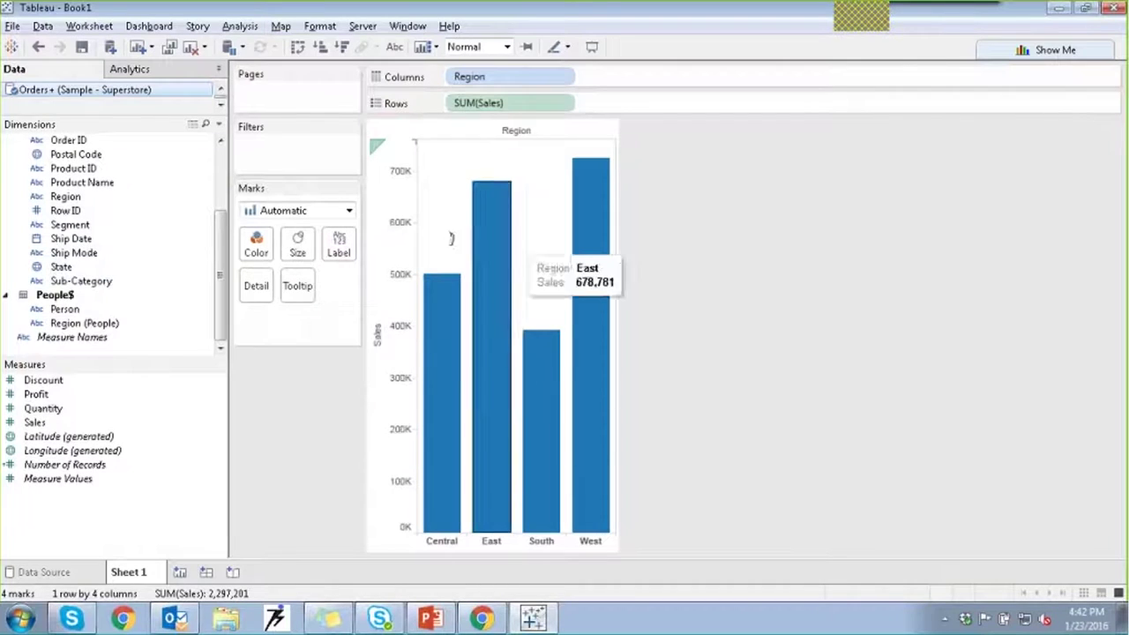
pyautogui.click(72, 316)
pyautogui.moveTo(75, 322); pyautogui.dragTo(255, 247)
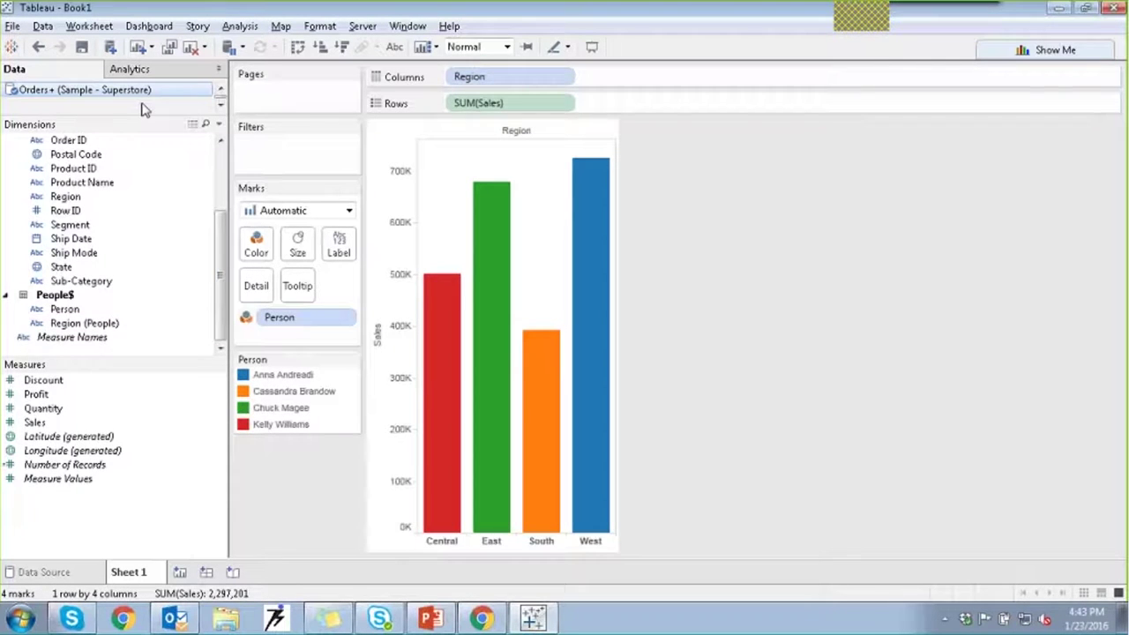
# Step: Close the unused Orders (Sample - Superstore) data source, leaving Orders+ in the workbook
pyautogui.click(220, 90)
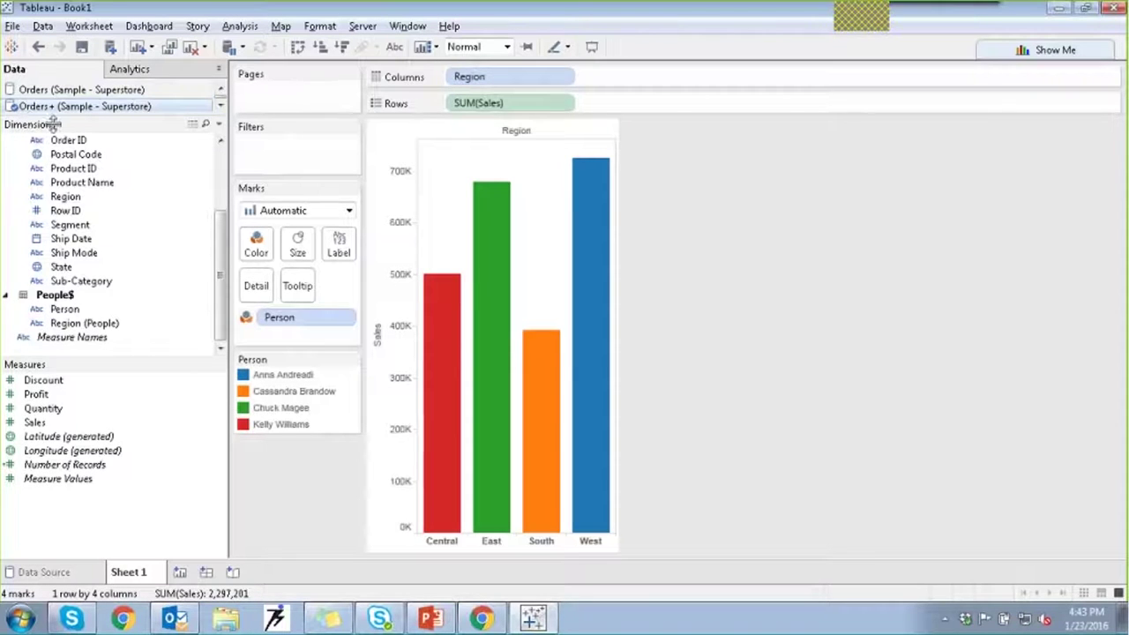
pyautogui.click(122, 93)
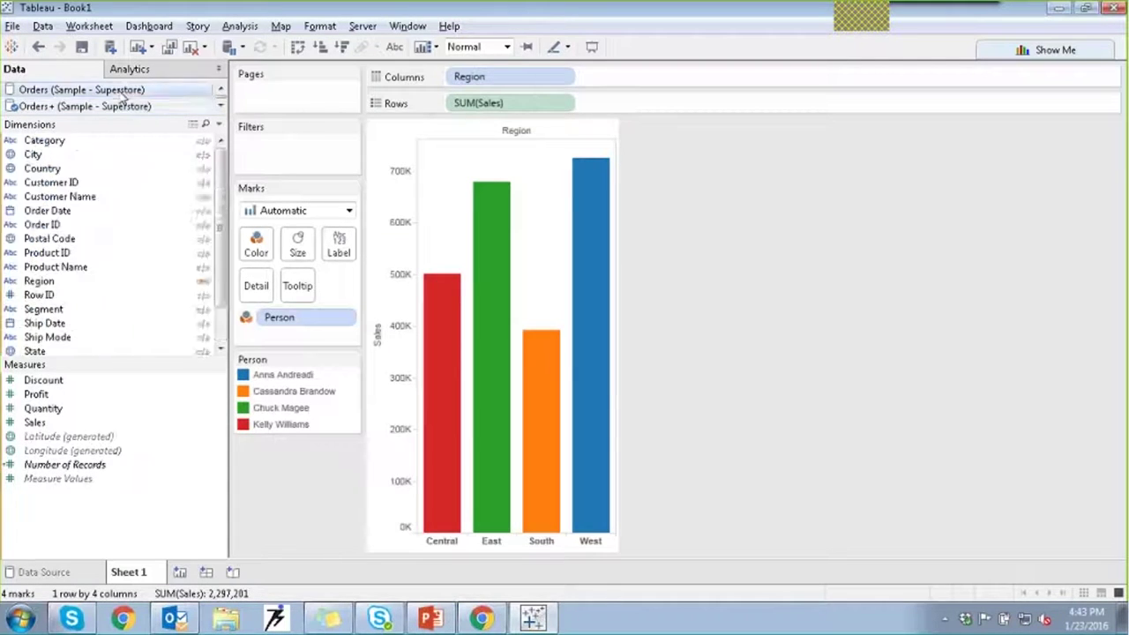
pyautogui.rightClick(122, 95)
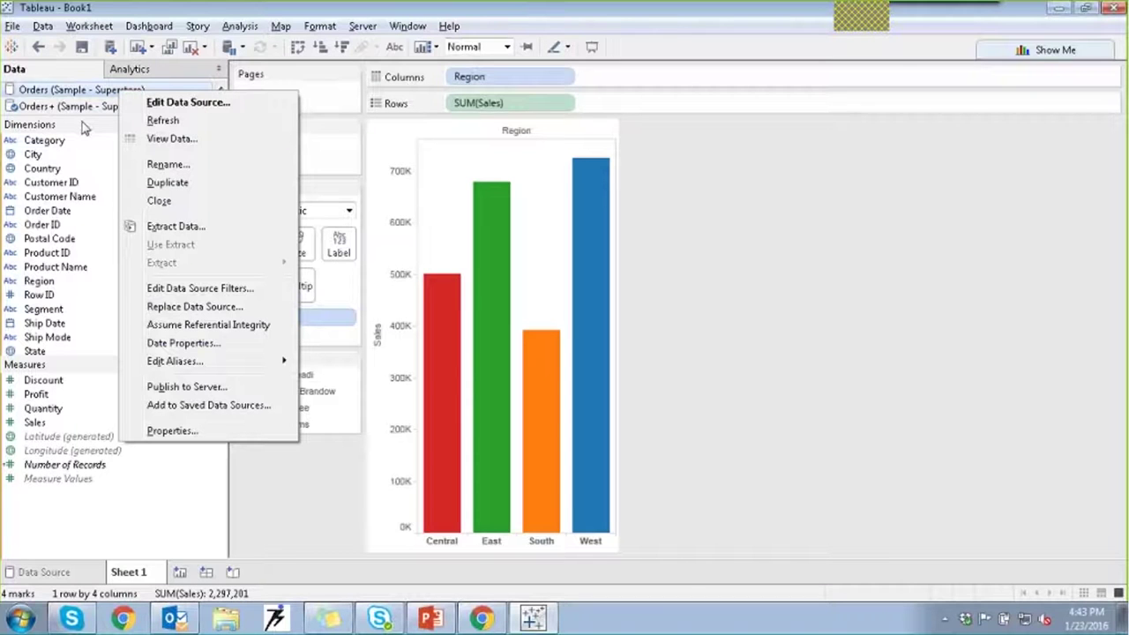
pyautogui.click(160, 201)
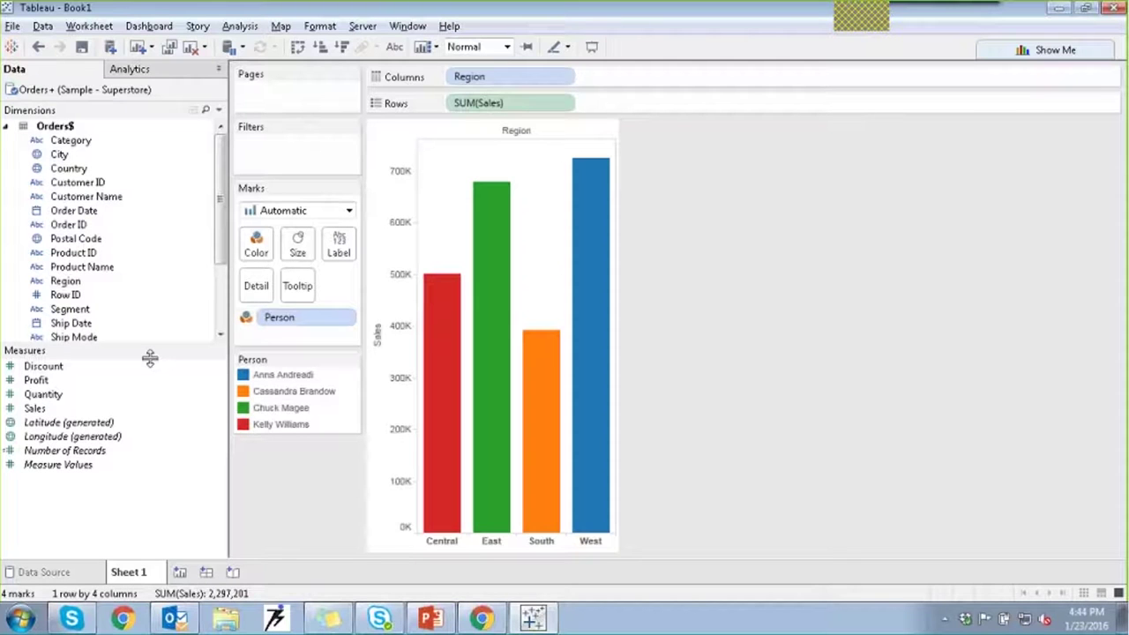
# Step: Return to the Orders+ data source and review the join settings between Orders and People
pyautogui.click(11, 46)
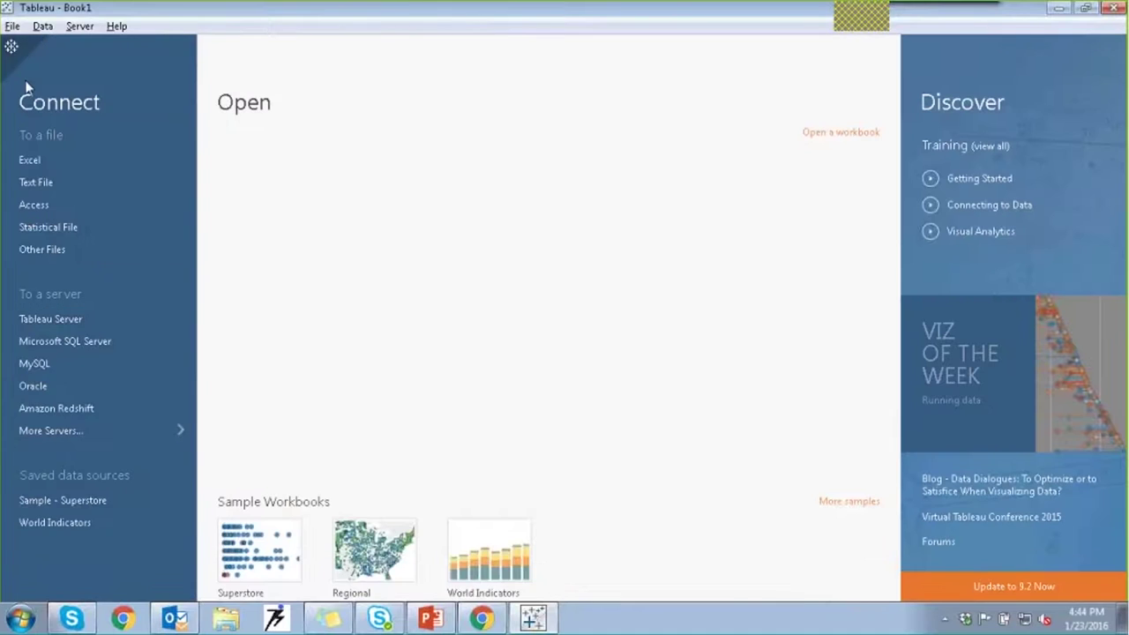
pyautogui.click(11, 46)
pyautogui.click(39, 572)
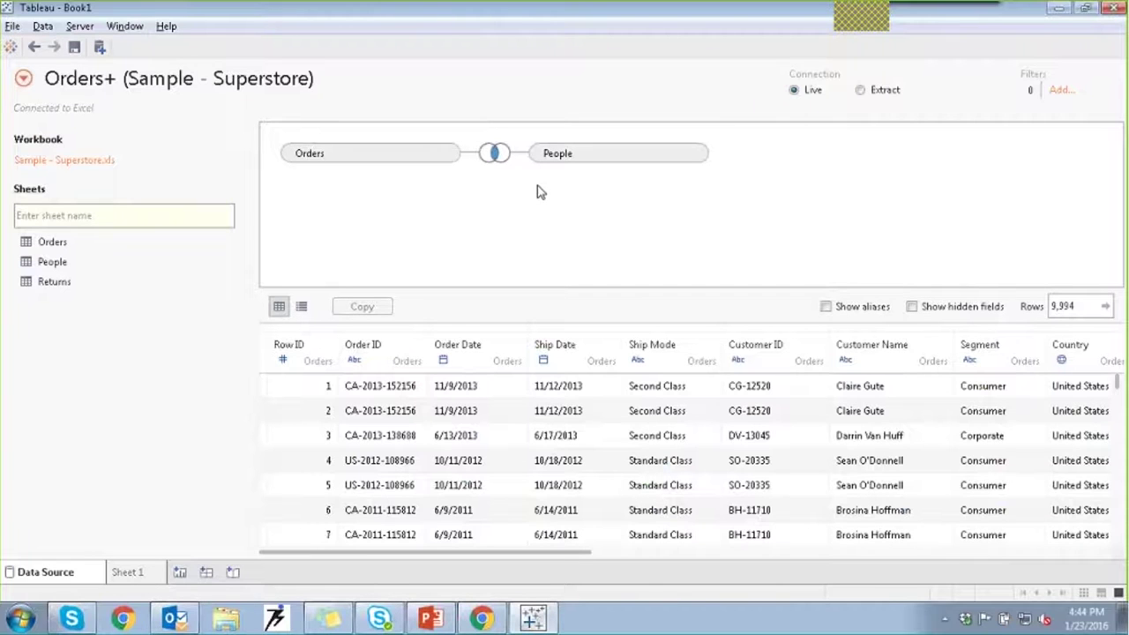
pyautogui.click(495, 156)
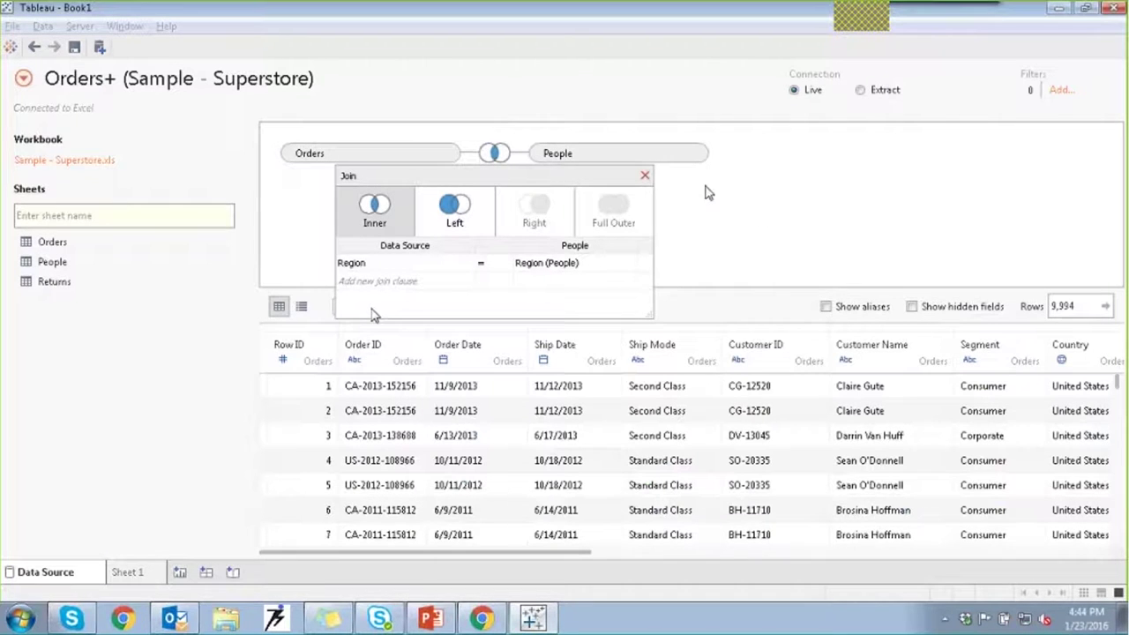
pyautogui.click(645, 177)
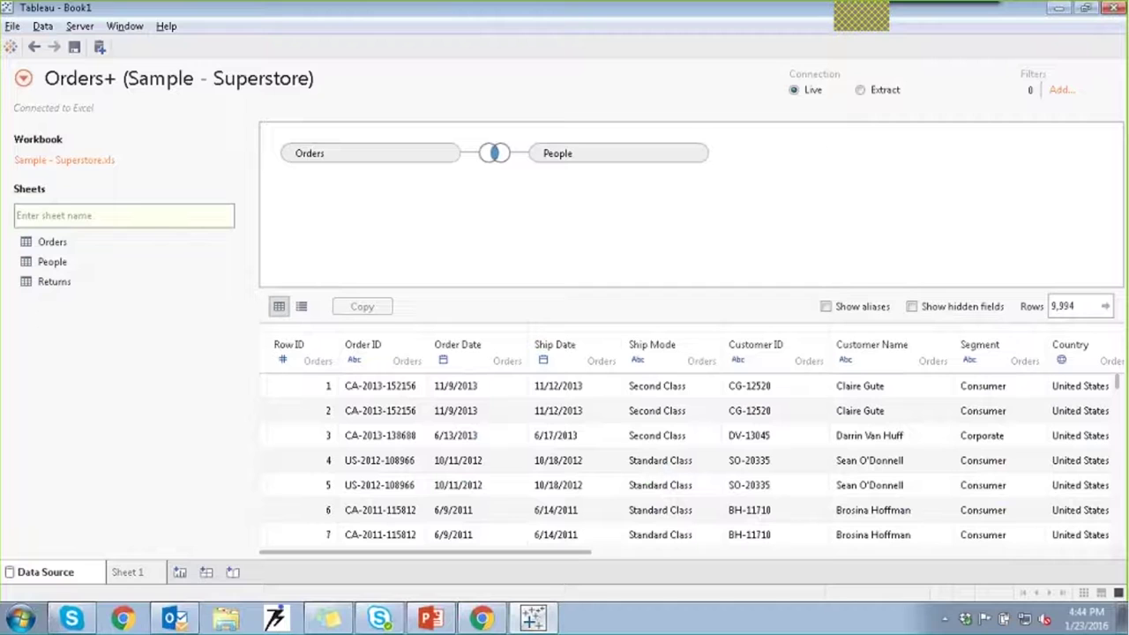
# Step: Check the join types and Region clause of the join between Orders and People
pyautogui.click(494, 155)
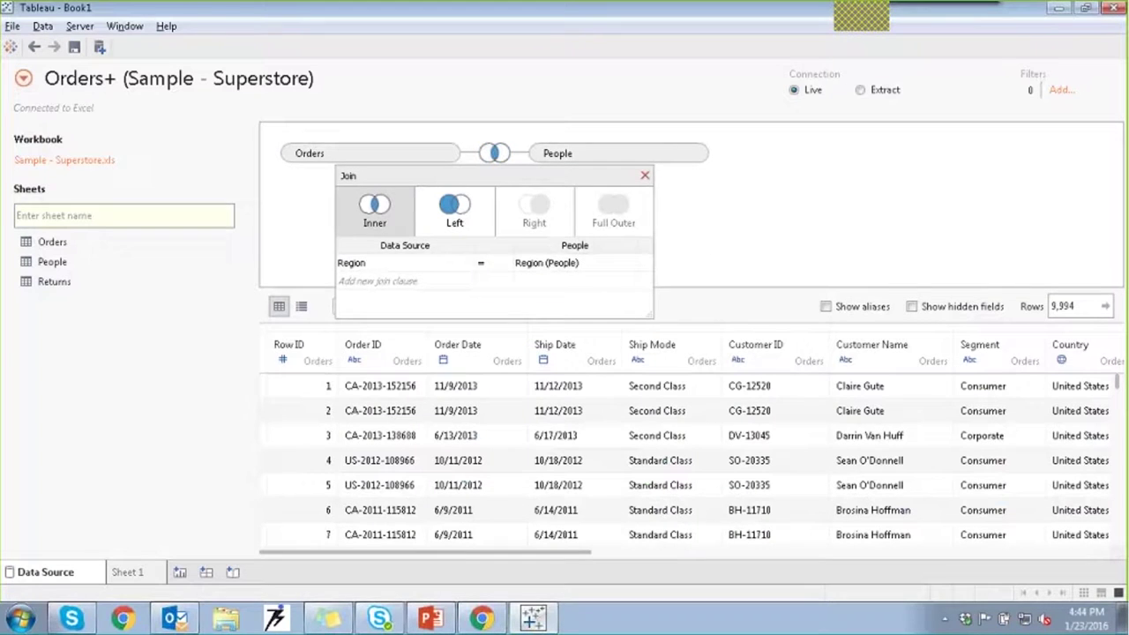
pyautogui.click(645, 175)
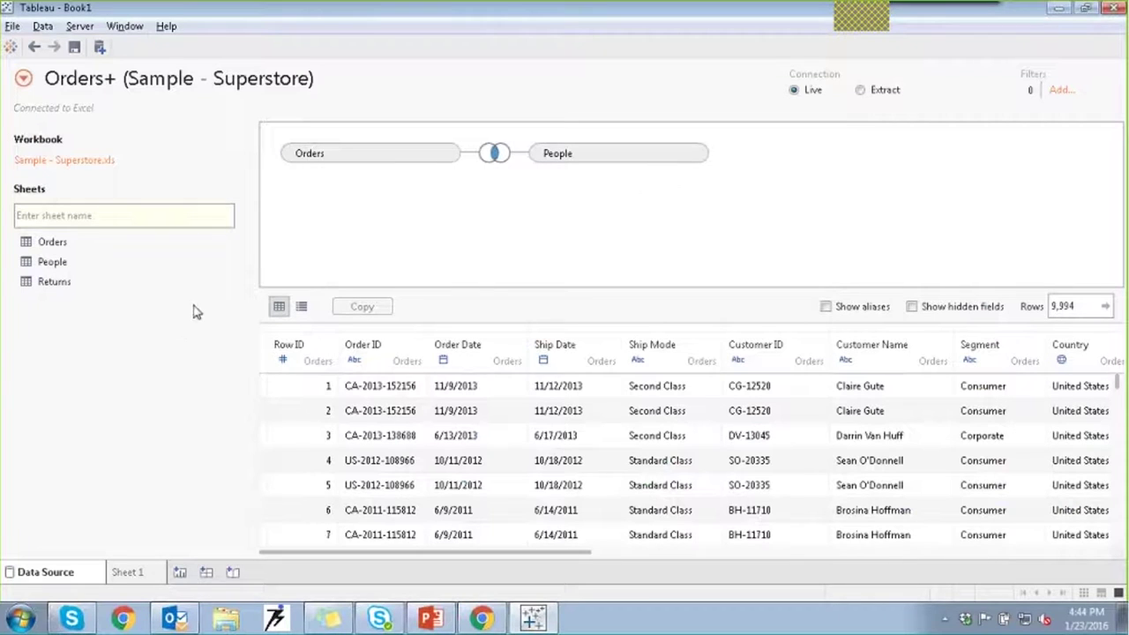
# Step: Create a new workbook, continuing the product trial, and maximize its window
pyautogui.click(12, 26)
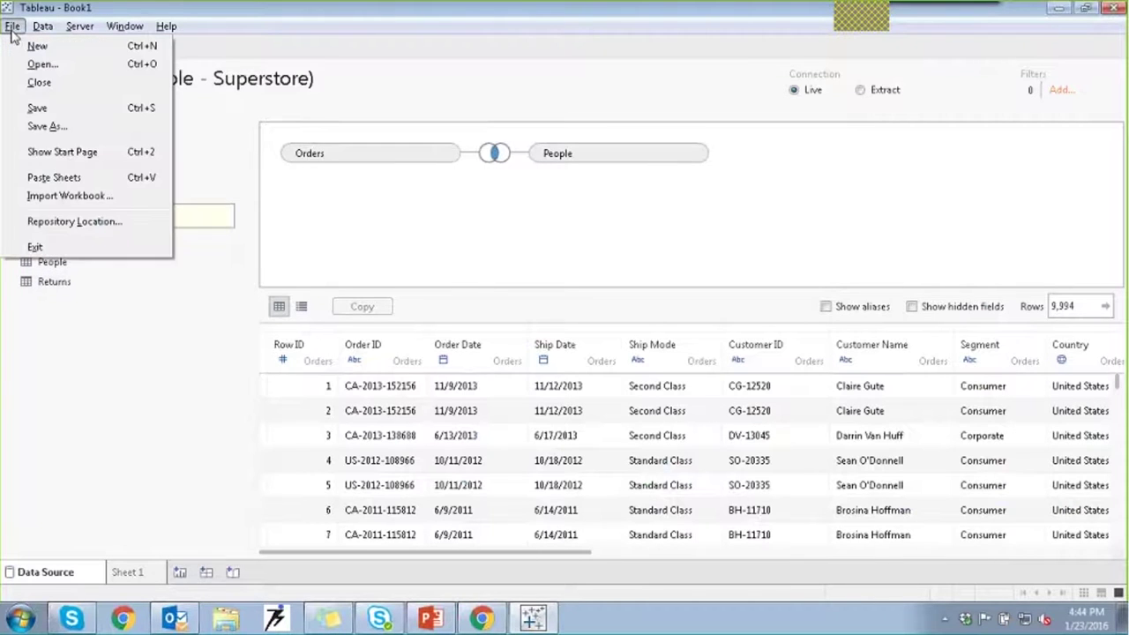
pyautogui.click(12, 26)
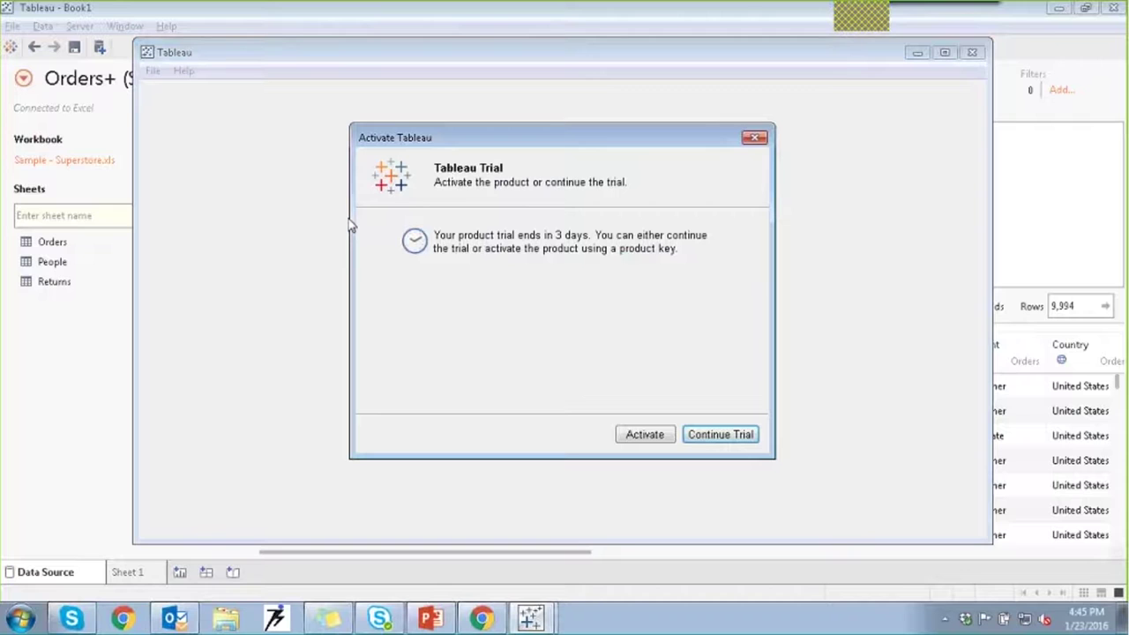
pyautogui.press('Return')
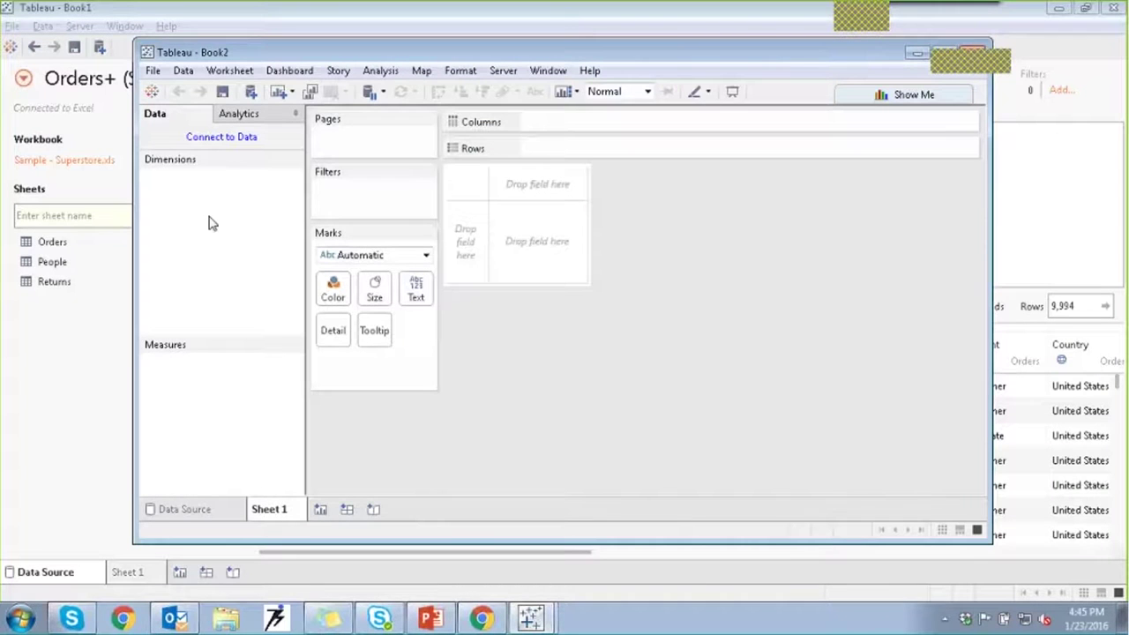
pyautogui.click(214, 139)
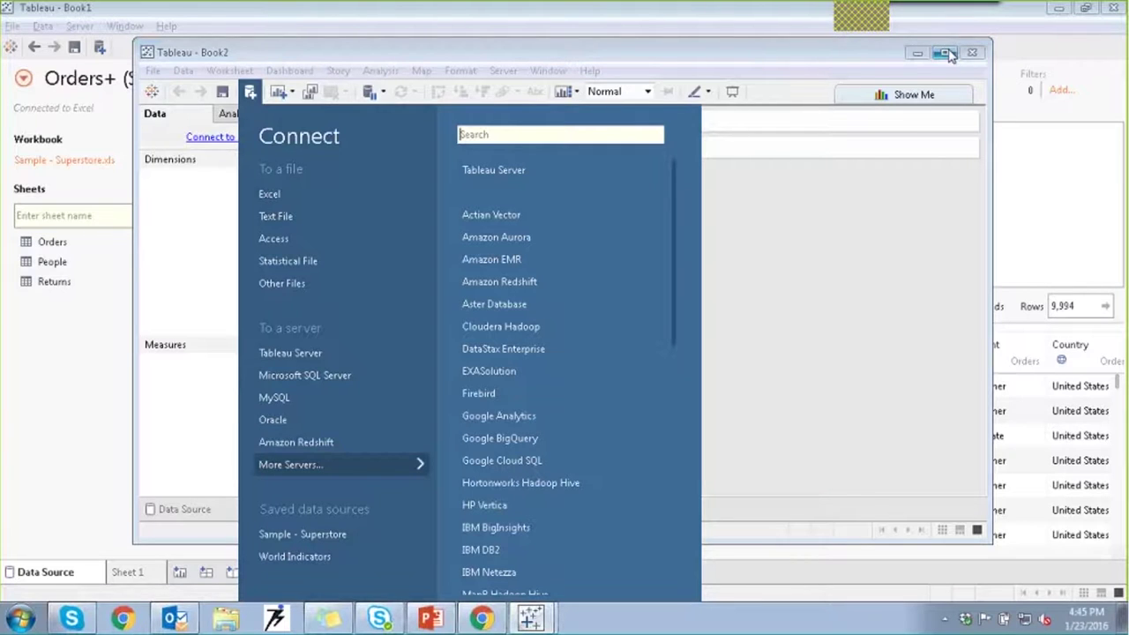
pyautogui.click(943, 52)
# Step: Connect the new workbook to the Sample - Superstore Excel file using the legacy connection
pyautogui.click(104, 93)
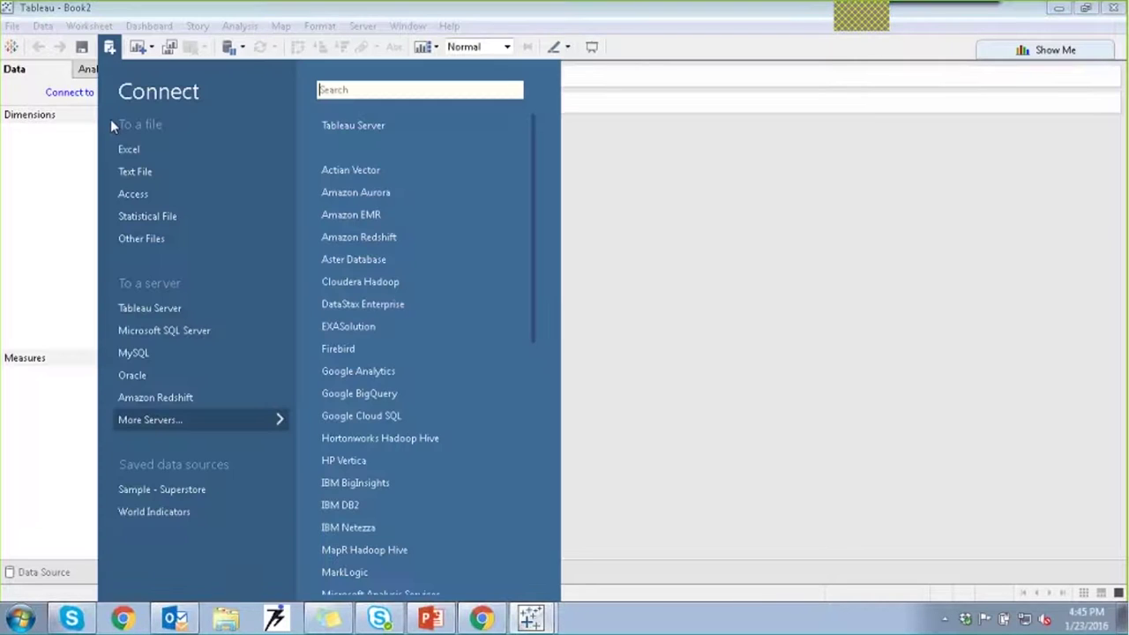
pyautogui.click(129, 148)
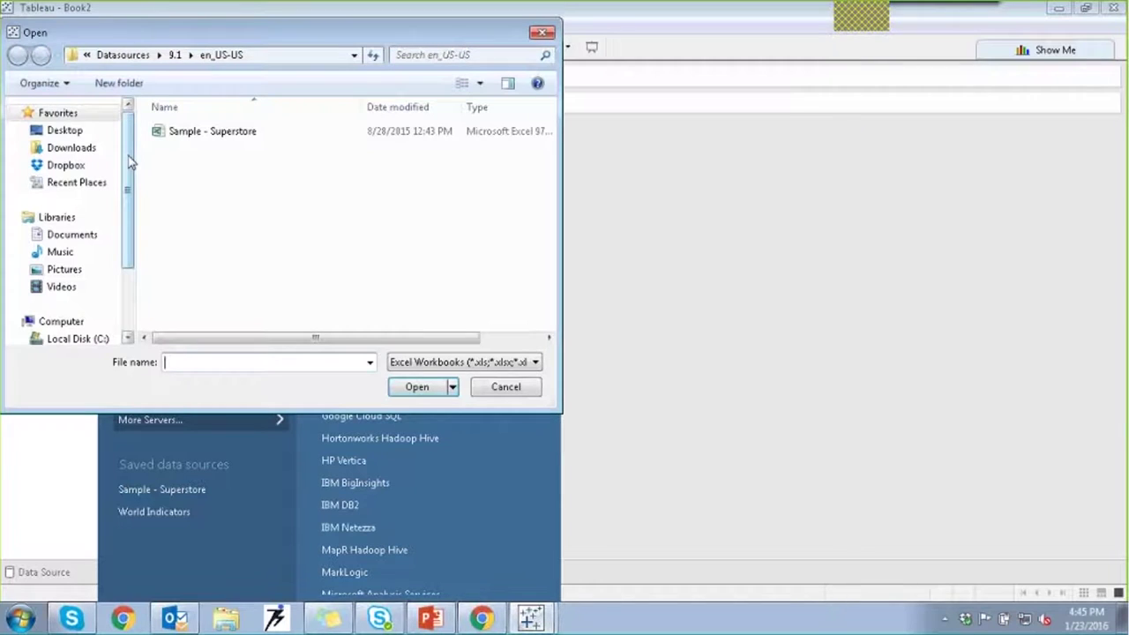
pyautogui.click(198, 137)
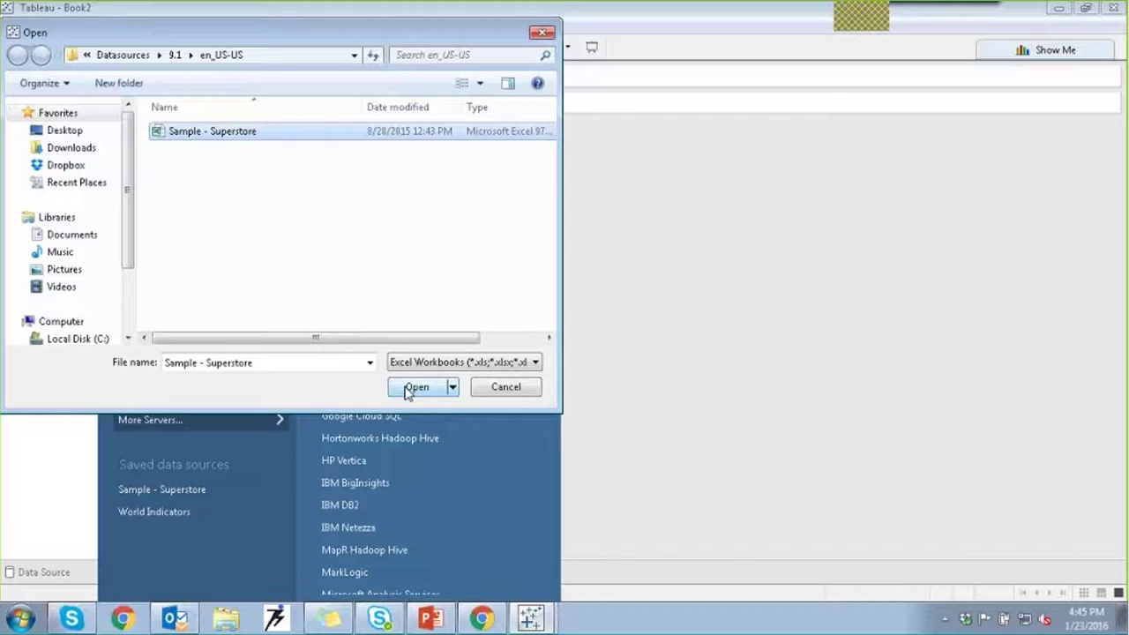
pyautogui.click(453, 388)
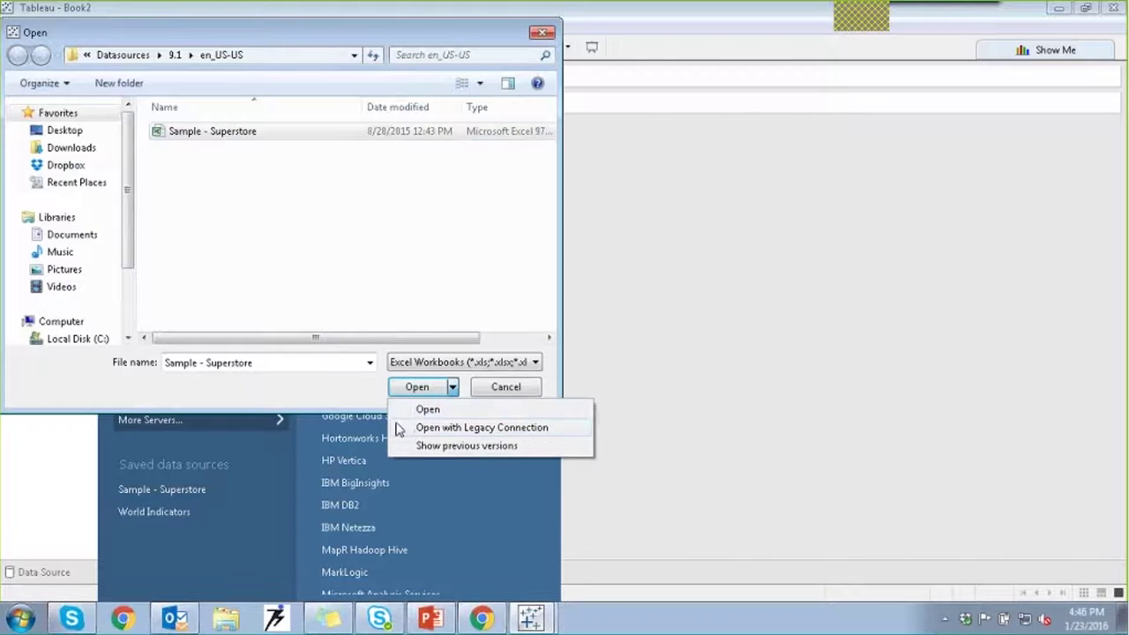
pyautogui.click(465, 432)
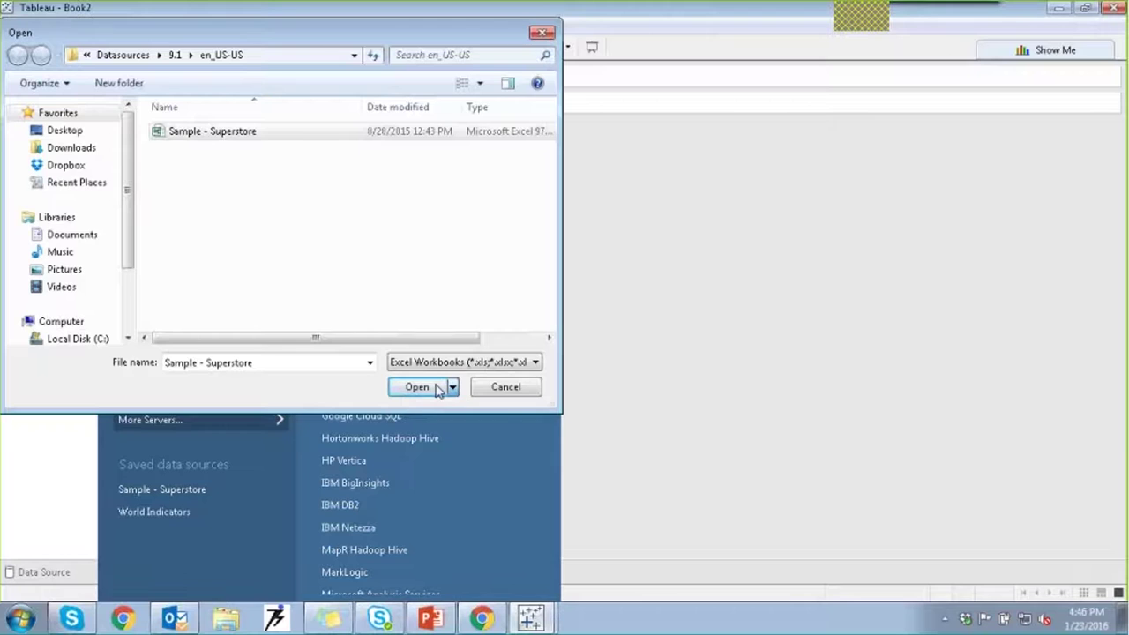
pyautogui.click(436, 388)
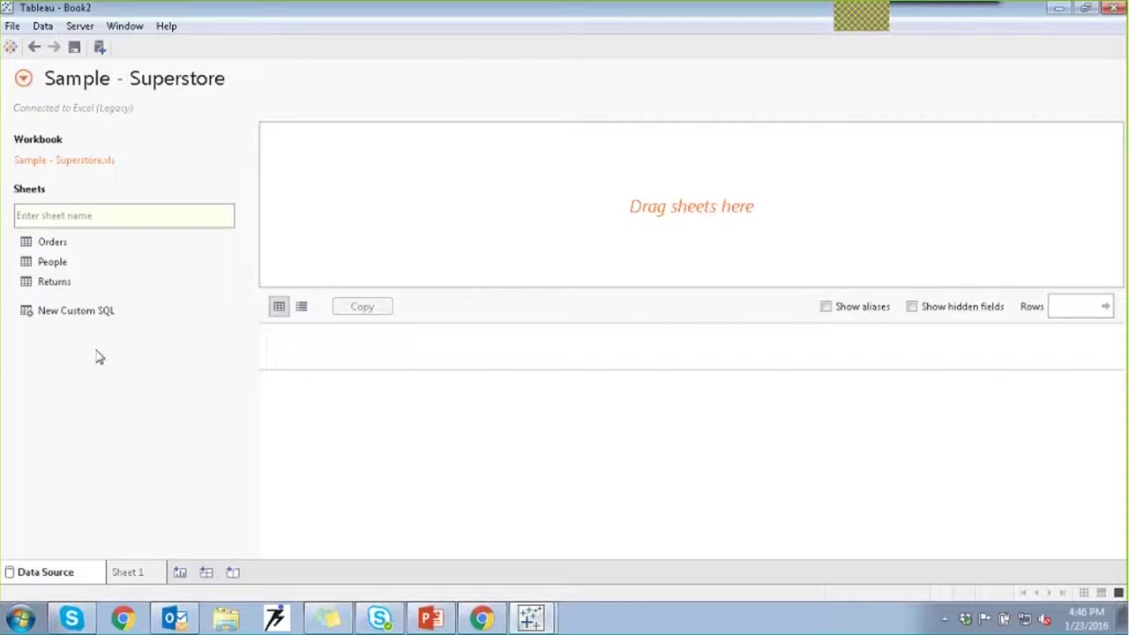
# Step: Create a new custom SQL query and begin its statement with SELECT * FROM
pyautogui.doubleClick(64, 314)
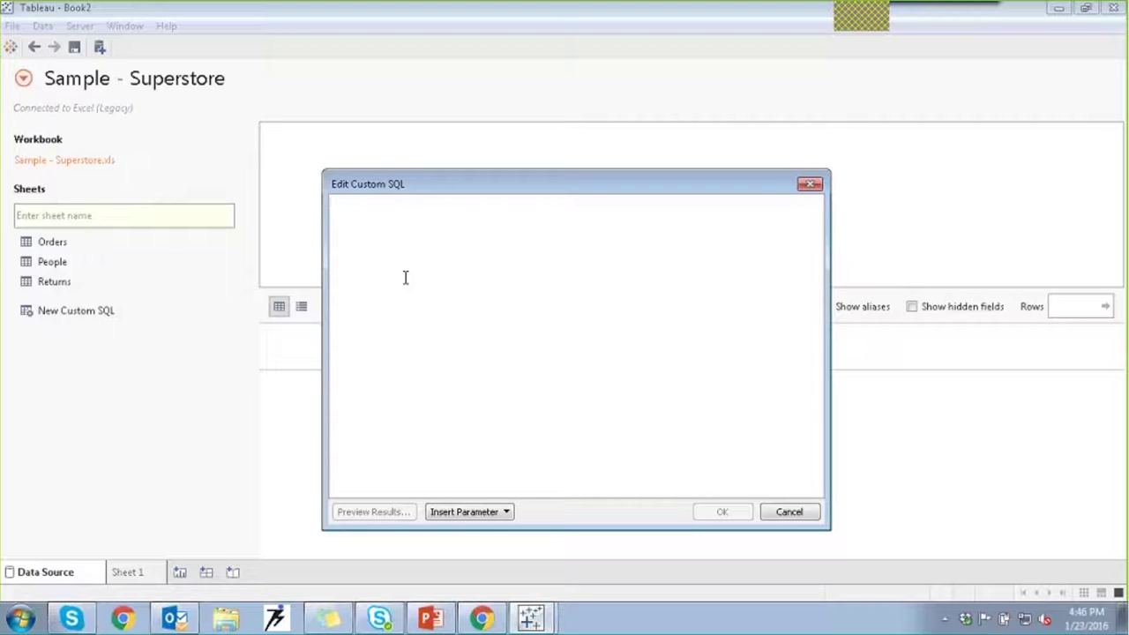
pyautogui.write('sELECT *')
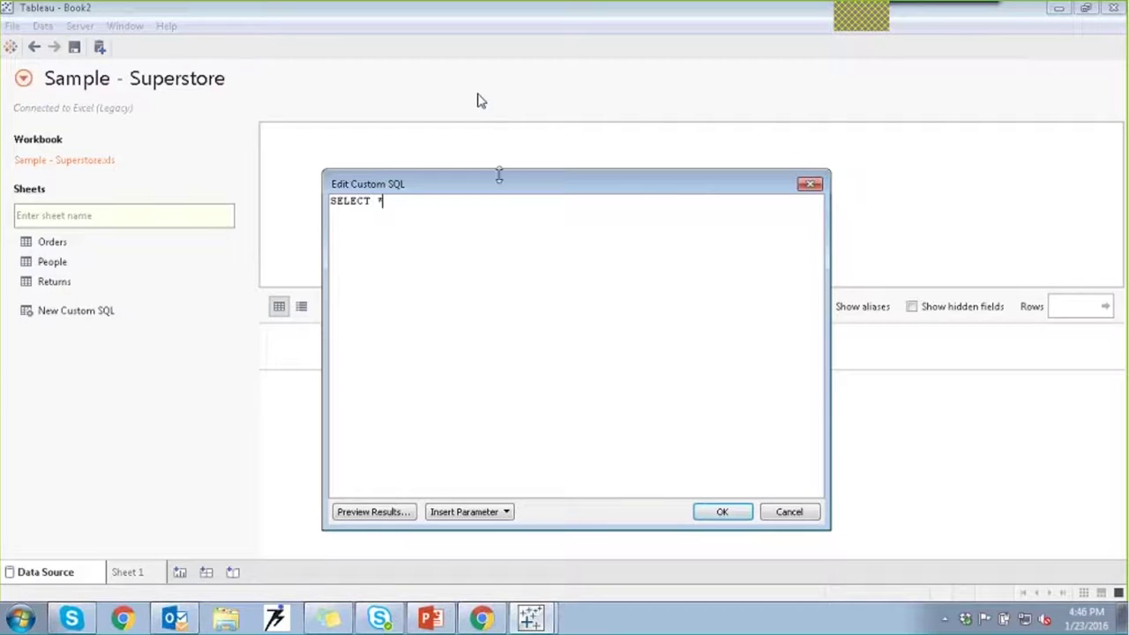
pyautogui.write(' FROM')
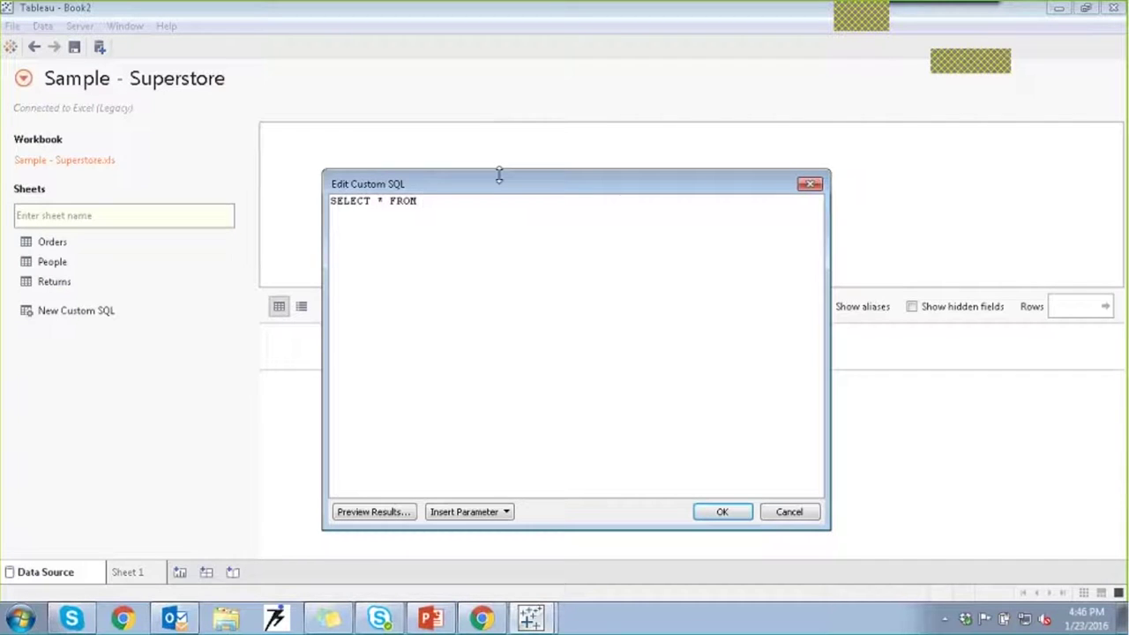
pyautogui.write(' <Ord')
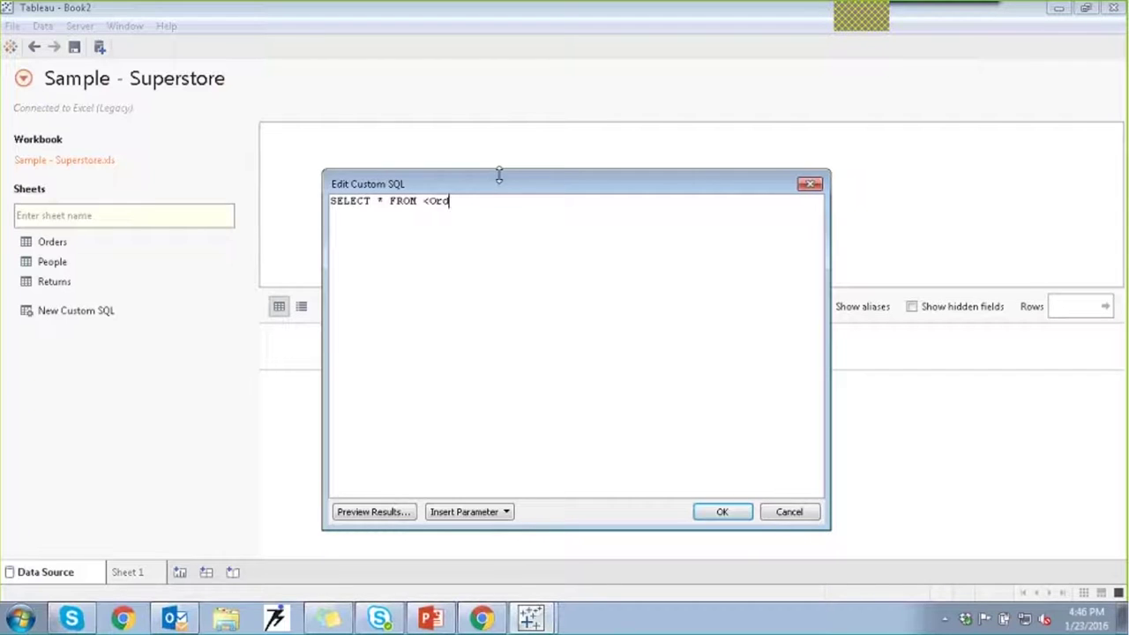
pyautogui.write('er')
pyautogui.write('s')
pyautogui.write('>')
pyautogui.press('BackSpace')
pyautogui.press('BackSpace')
pyautogui.press('BackSpace')
pyautogui.press('BackSpace')
pyautogui.press('BackSpace')
pyautogui.press('BackSpace')
pyautogui.press('BackSpace')
pyautogui.press('BackSpace')
# Step: Complete the custom query as SELECT * FROM [Orders$], preview its result rows, and apply it
pyautogui.write('[Orders$]')
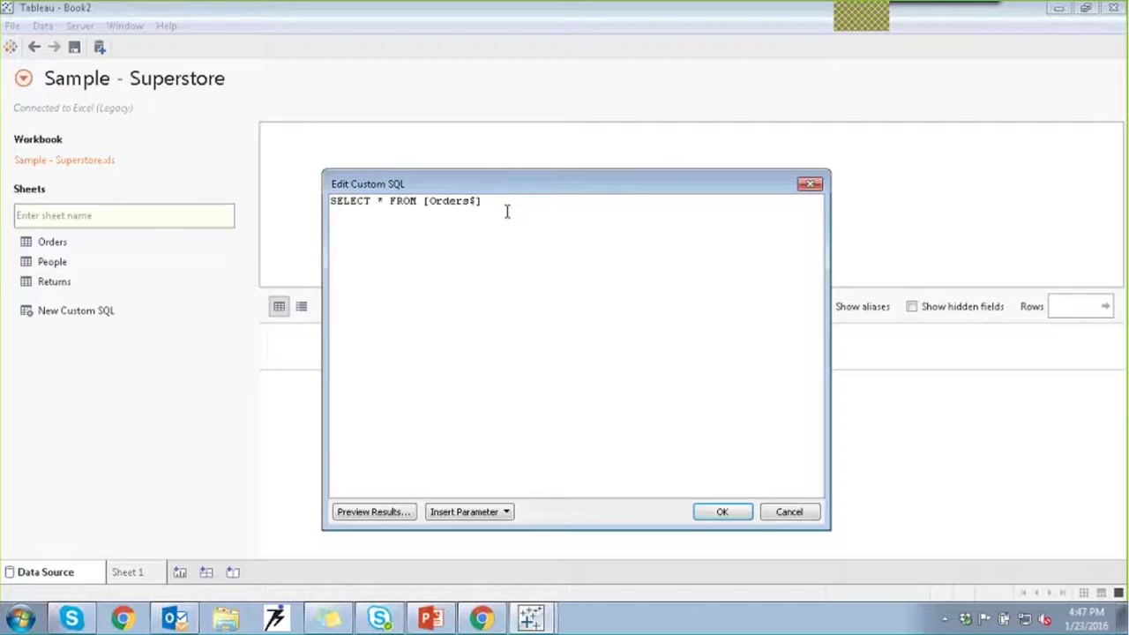
pyautogui.click(354, 512)
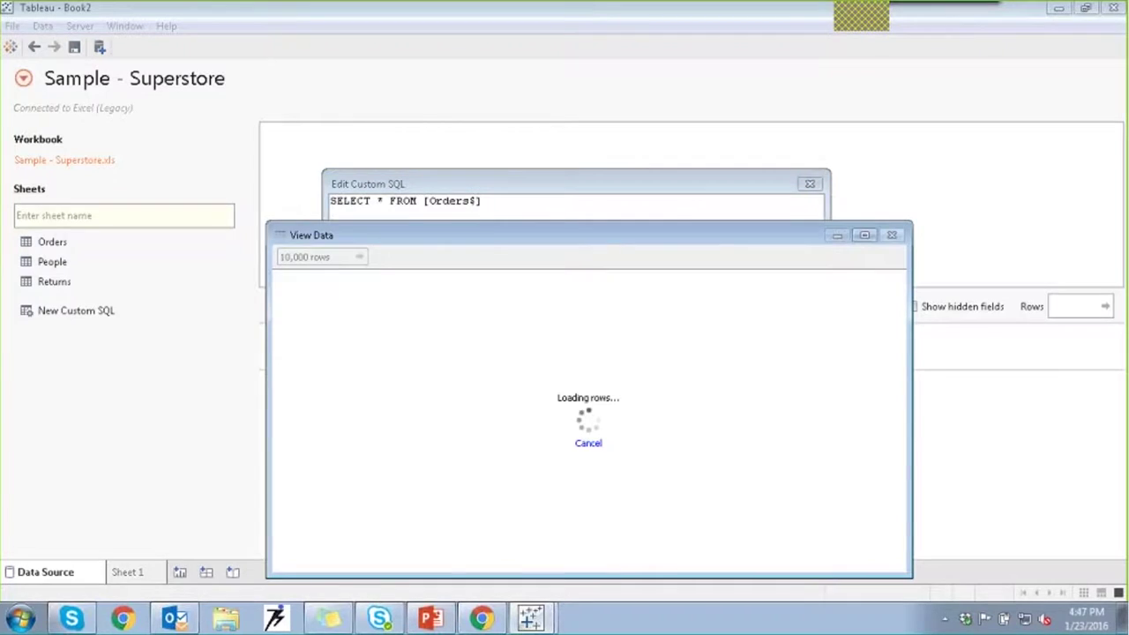
pyautogui.moveTo(494, 244); pyautogui.dragTo(457, 120)
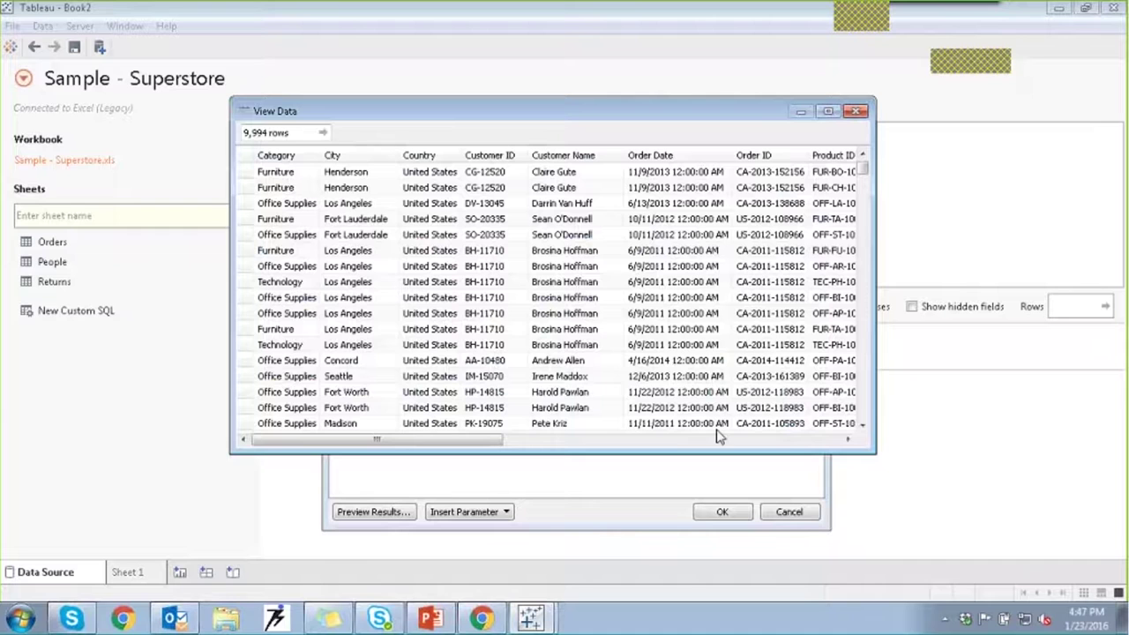
pyautogui.click(679, 440)
pyautogui.moveTo(679, 439); pyautogui.dragTo(454, 439)
pyautogui.click(856, 112)
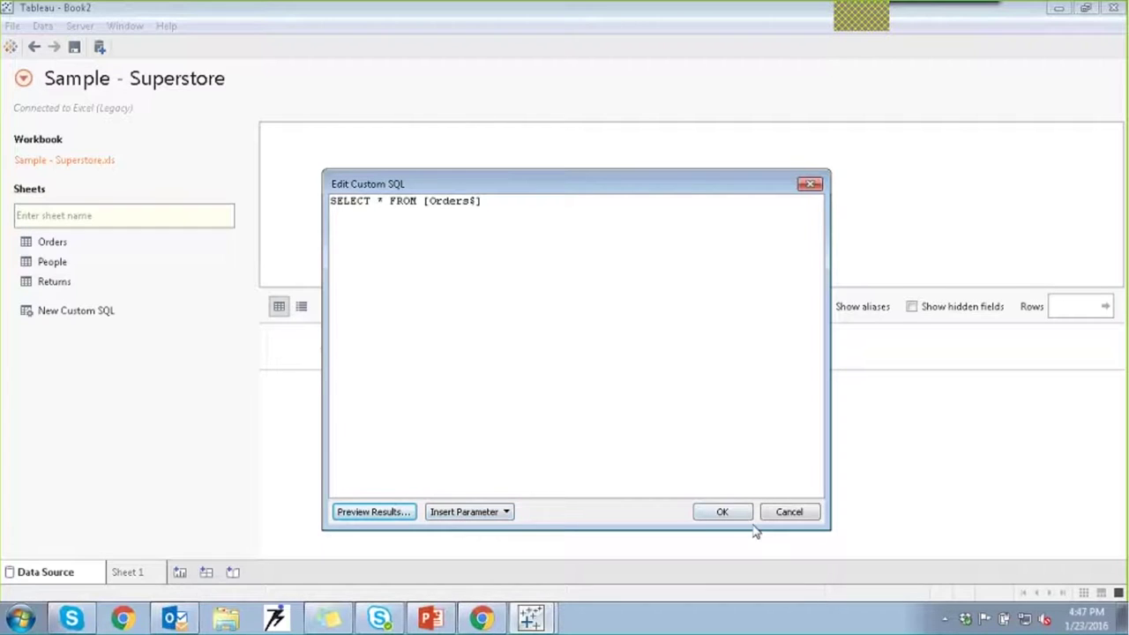
pyautogui.click(723, 511)
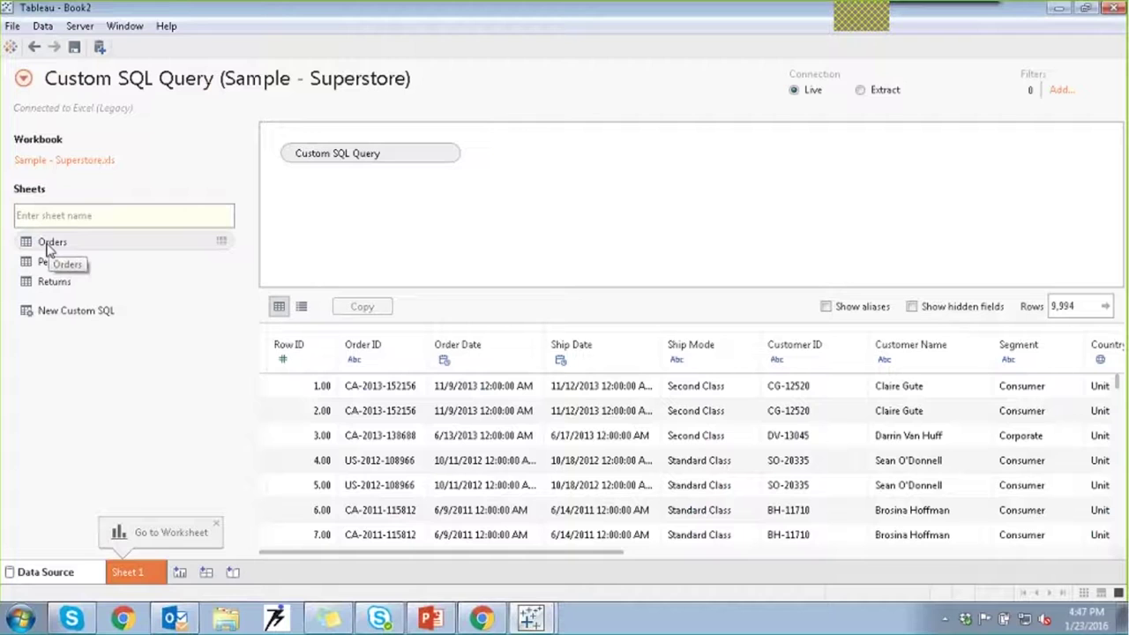
# Step: Compare the Custom SQL Query source with Orders+ in Book1, and review the query's SQL statement
pyautogui.hotkey('alt', 'Tab')
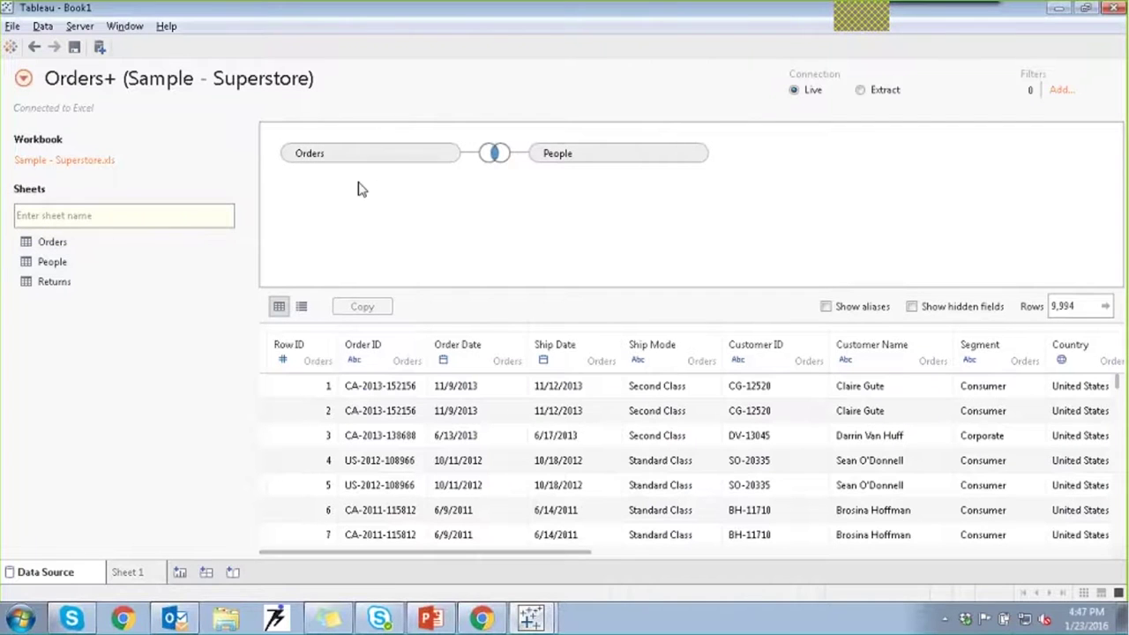
pyautogui.hotkey('alt', 'Tab')
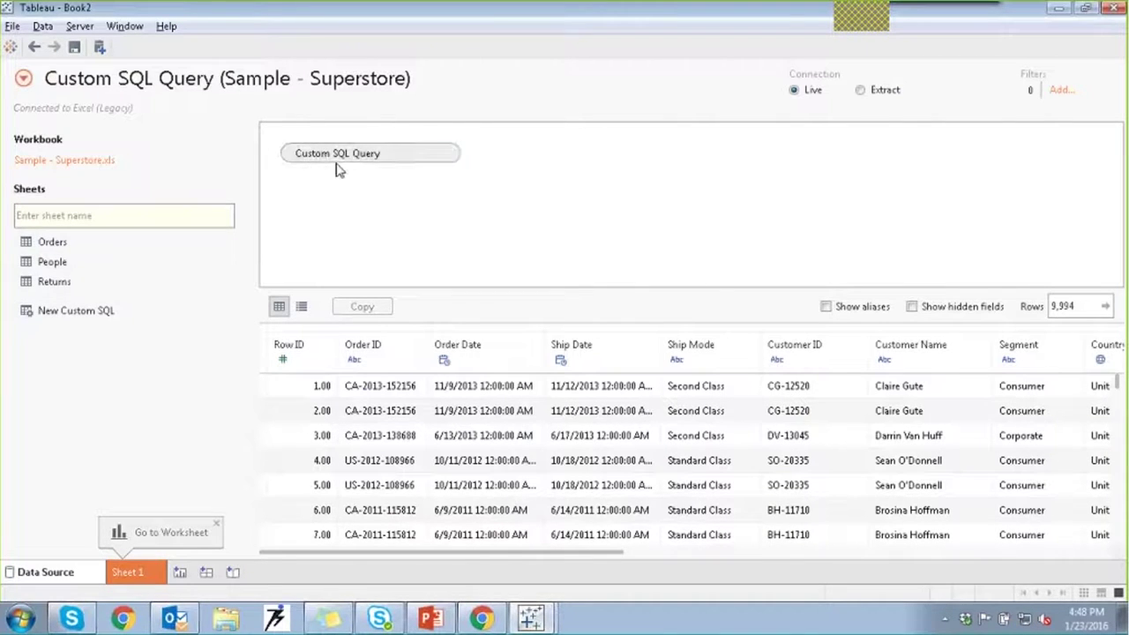
pyautogui.moveTo(329, 158)
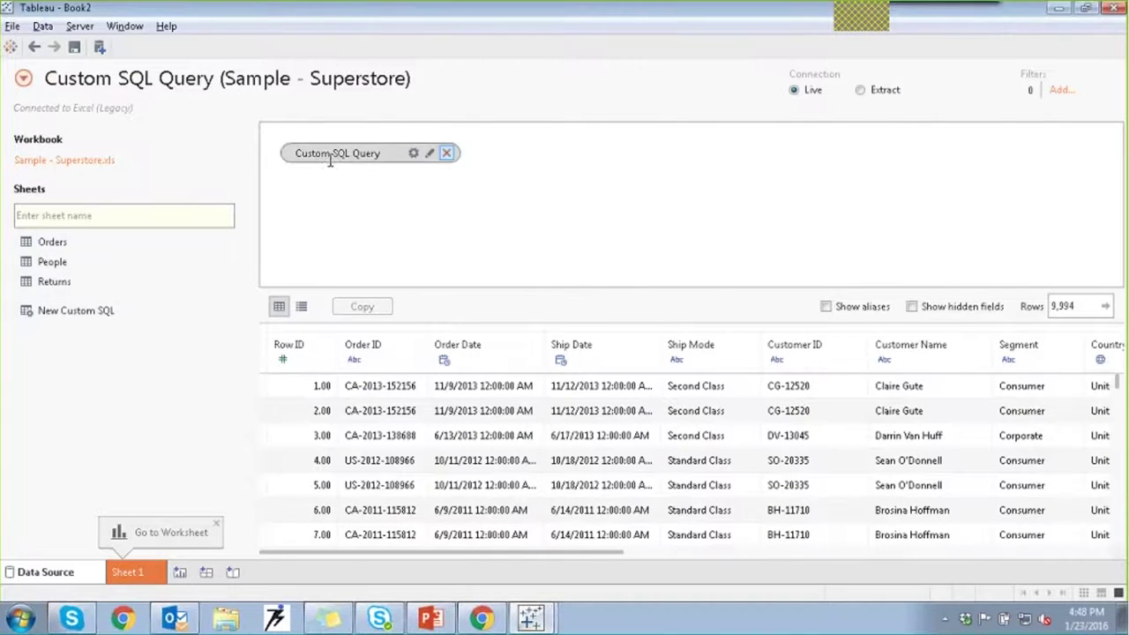
pyautogui.click(429, 154)
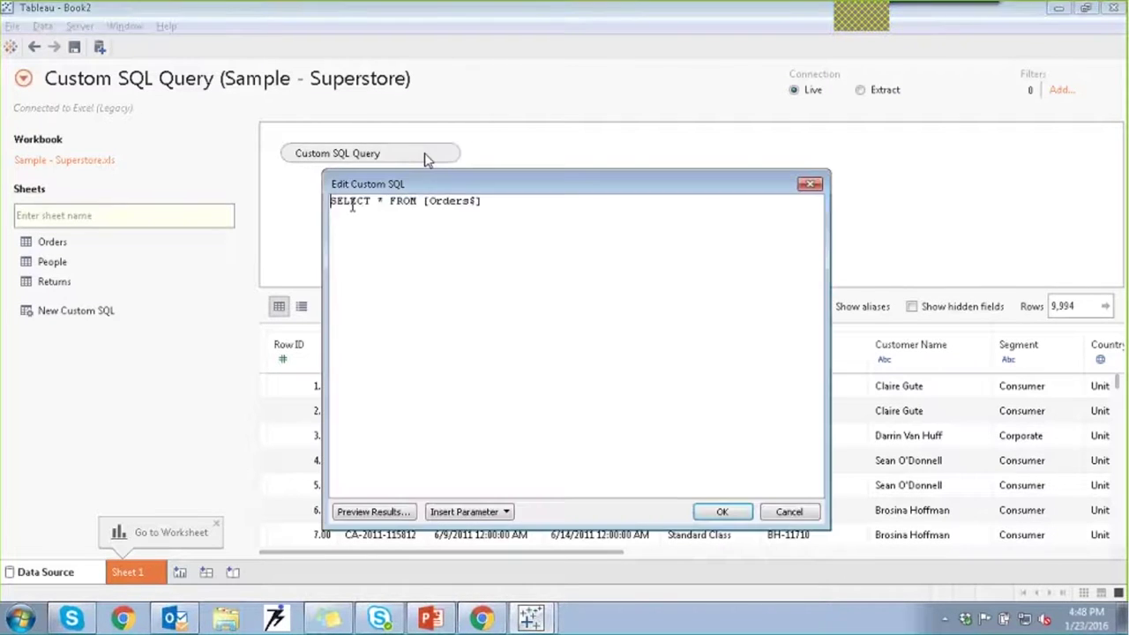
pyautogui.click(811, 186)
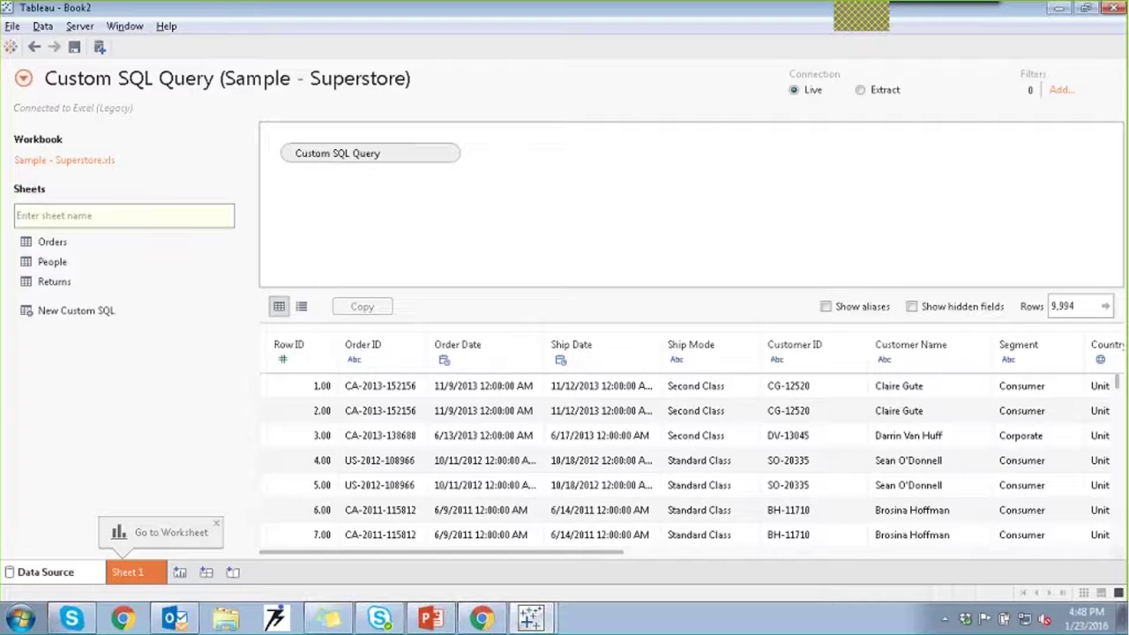
# Step: Add People to the data source joined to Custom SQL Query, and review the join types and Region clause
pyautogui.moveTo(70, 262); pyautogui.dragTo(568, 180)
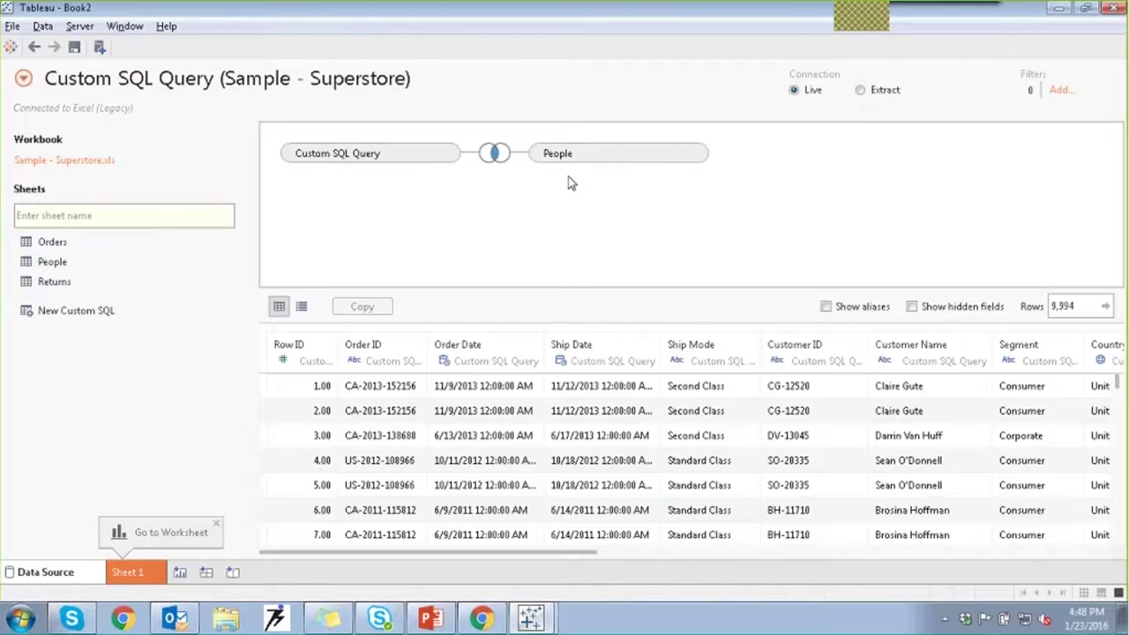
pyautogui.click(494, 155)
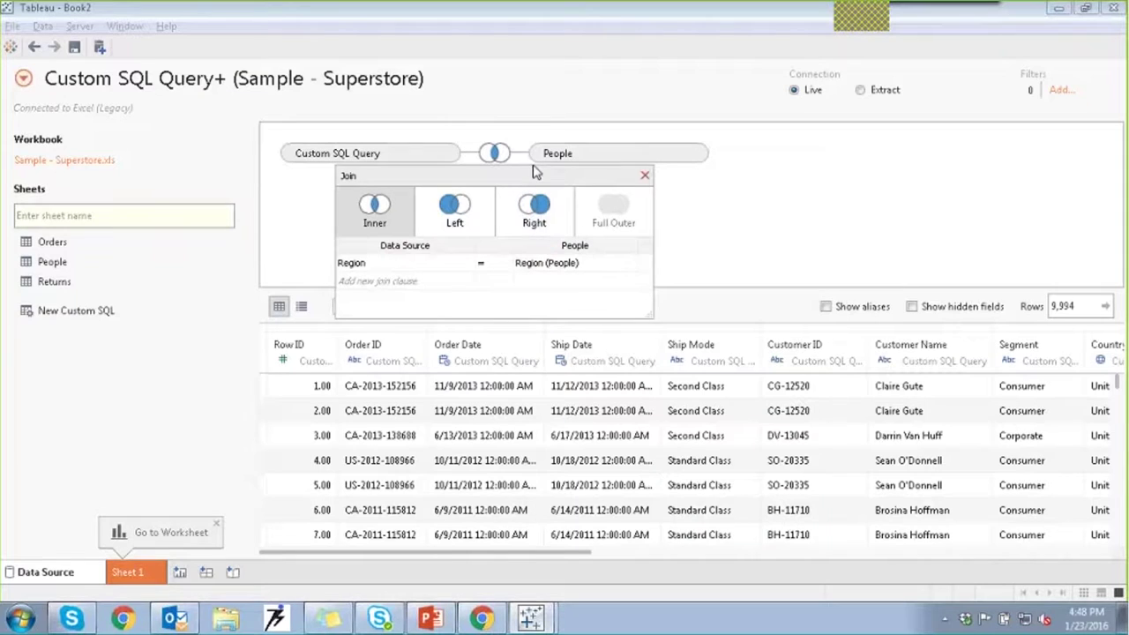
pyautogui.click(644, 175)
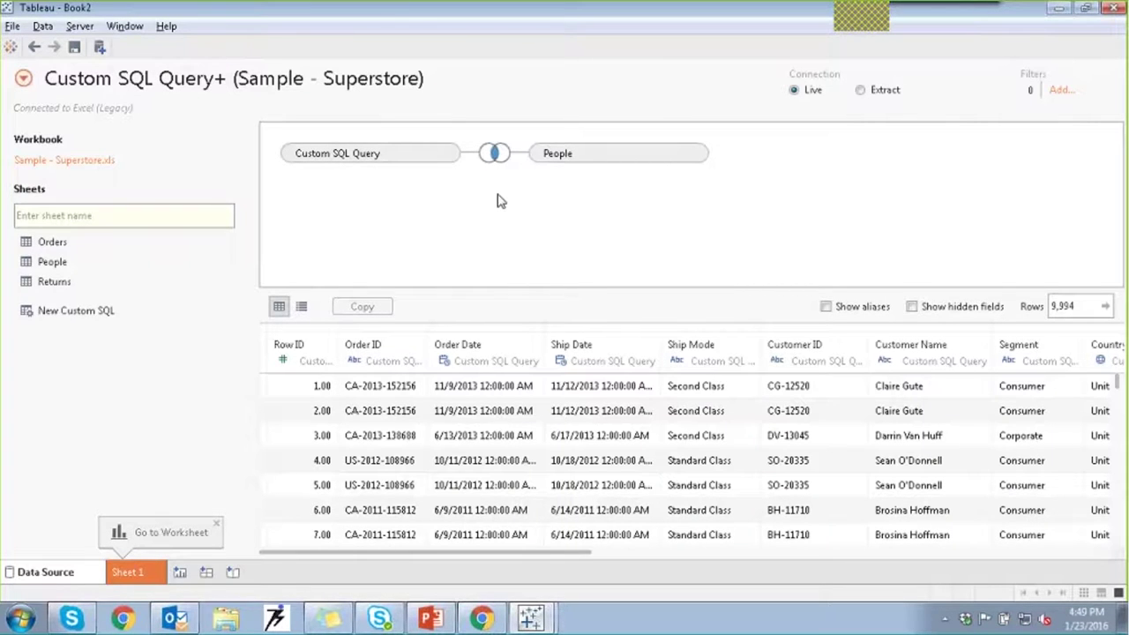
pyautogui.click(494, 153)
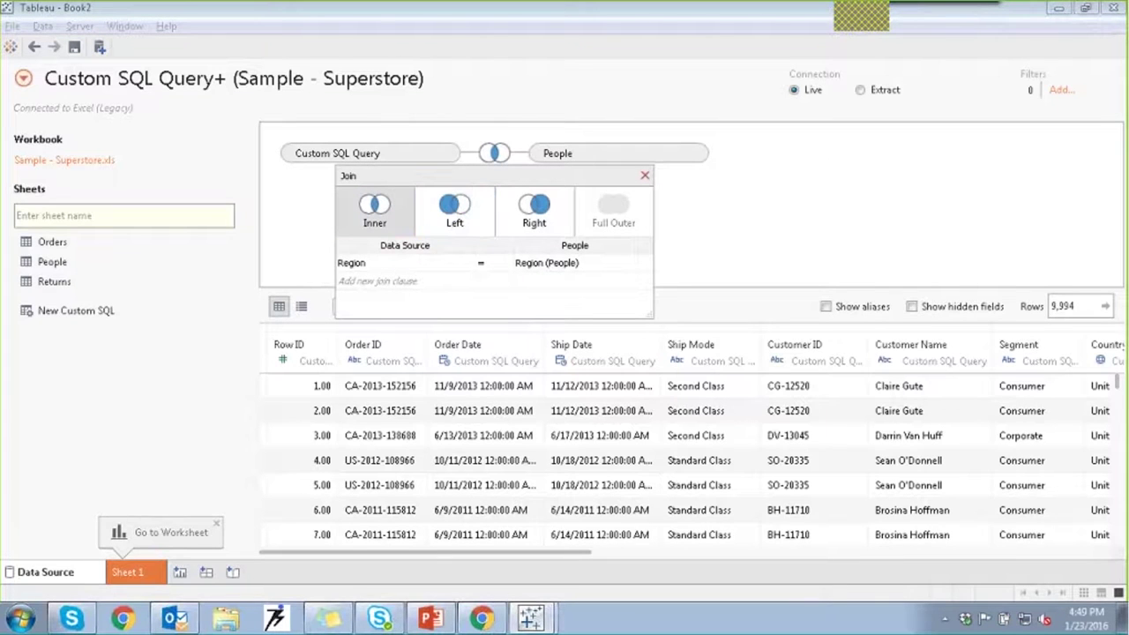
pyautogui.click(645, 176)
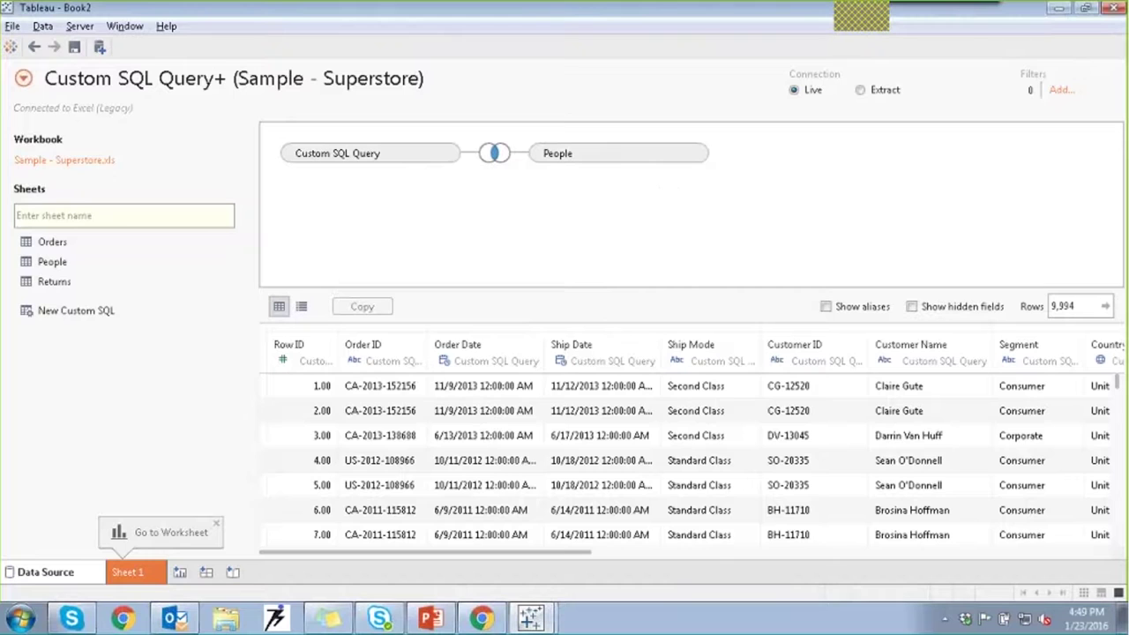
# Step: Create another new workbook, continuing the product trial
pyautogui.click(12, 26)
pyautogui.click(34, 46)
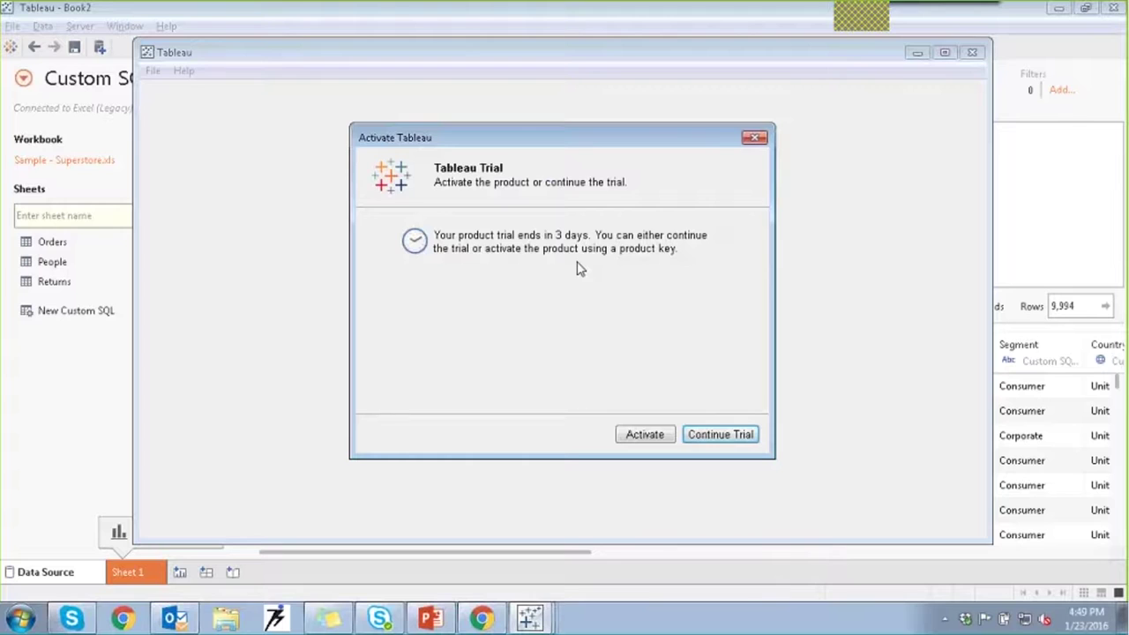
pyautogui.press('Return')
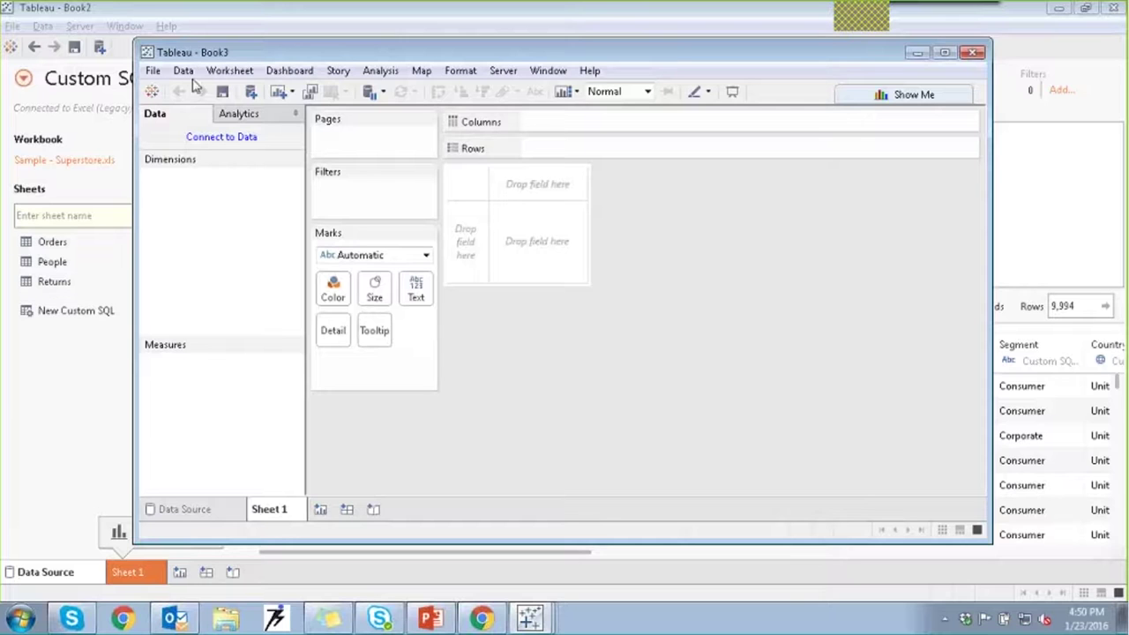
# Step: Connect Book3 to the Sample - Superstore Excel workbook, add Orders to the data source, and go to Sheet 1
pyautogui.click(214, 142)
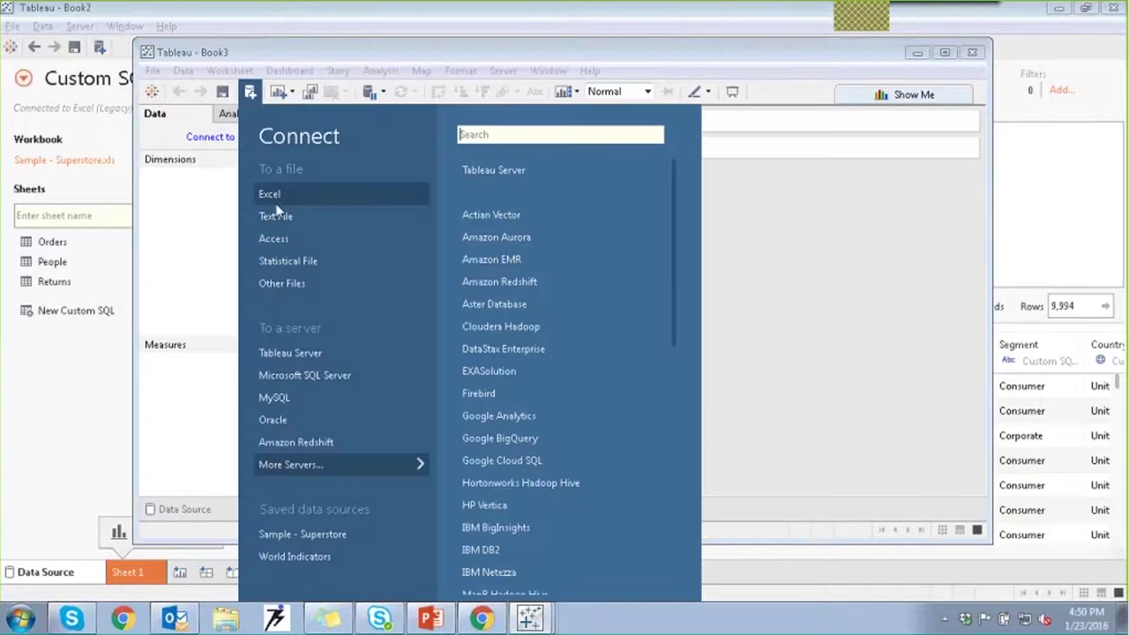
pyautogui.click(309, 196)
pyautogui.click(329, 176)
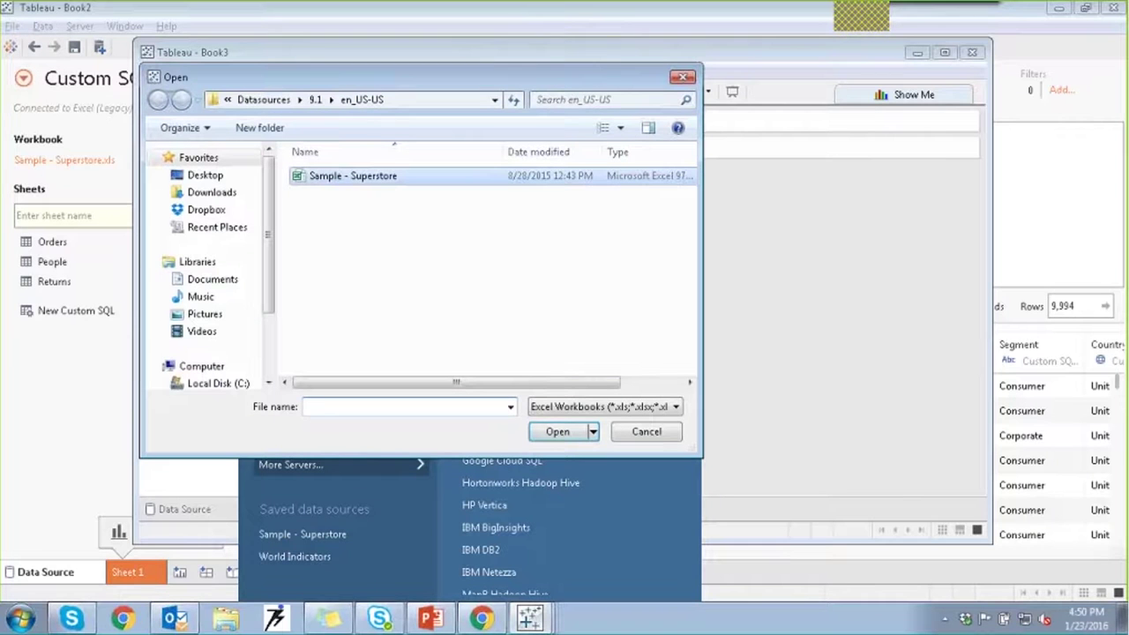
pyautogui.click(557, 432)
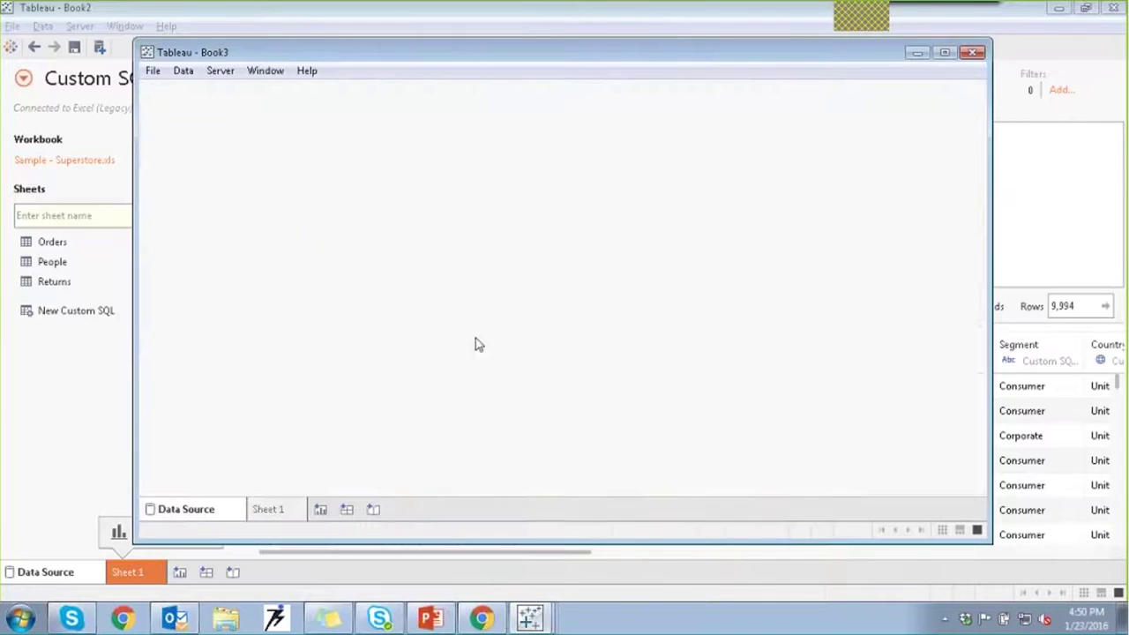
pyautogui.moveTo(209, 290); pyautogui.dragTo(444, 222)
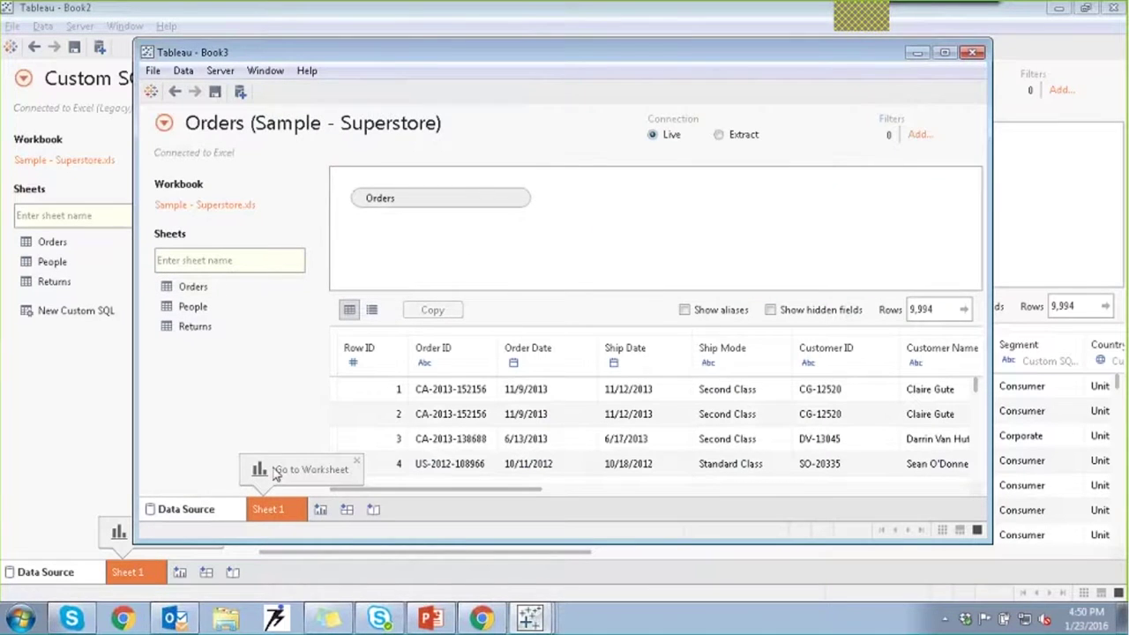
pyautogui.click(269, 516)
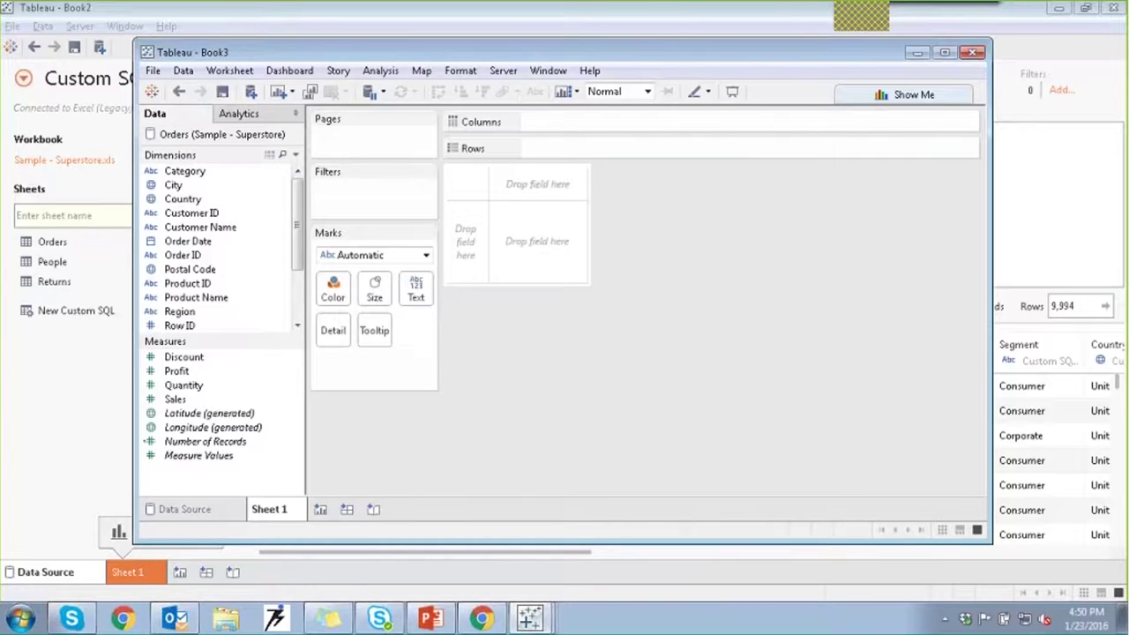
# Step: Add a second data source from the Sample - Superstore workbook containing the People sheet, and return to Sheet 1
pyautogui.click(249, 97)
pyautogui.click(265, 191)
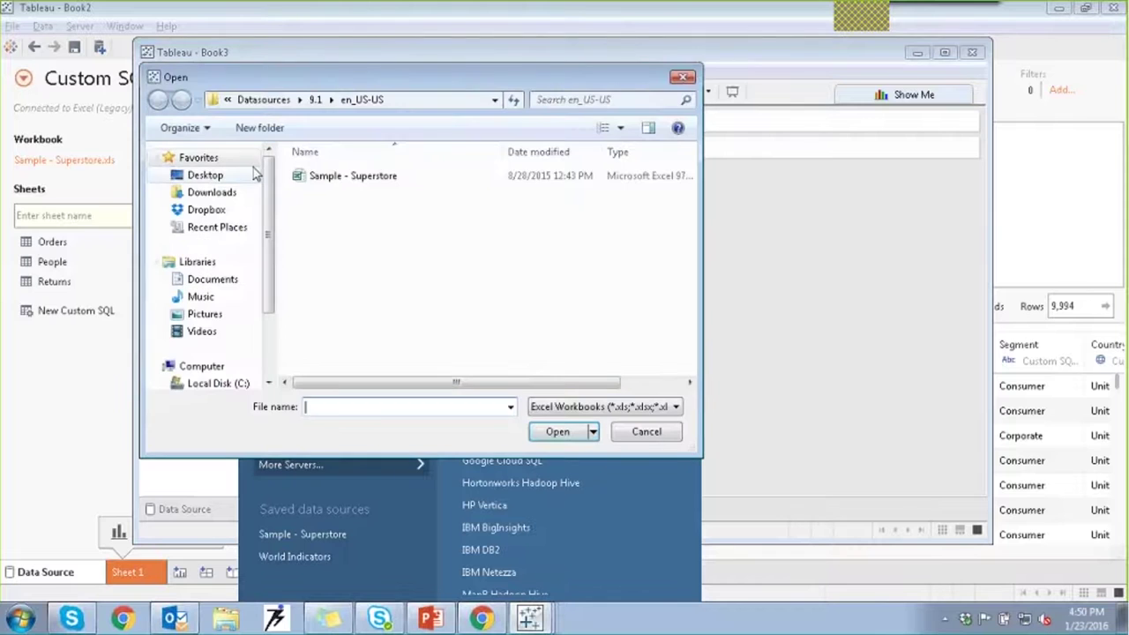
pyautogui.click(302, 180)
pyautogui.click(553, 437)
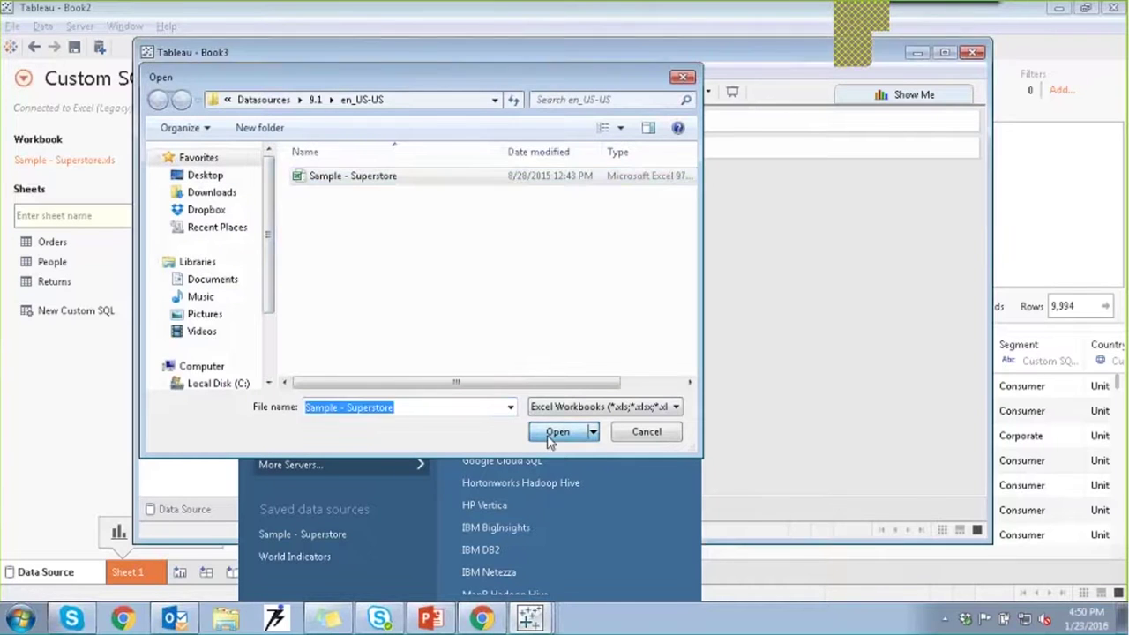
pyautogui.moveTo(205, 311); pyautogui.dragTo(514, 220)
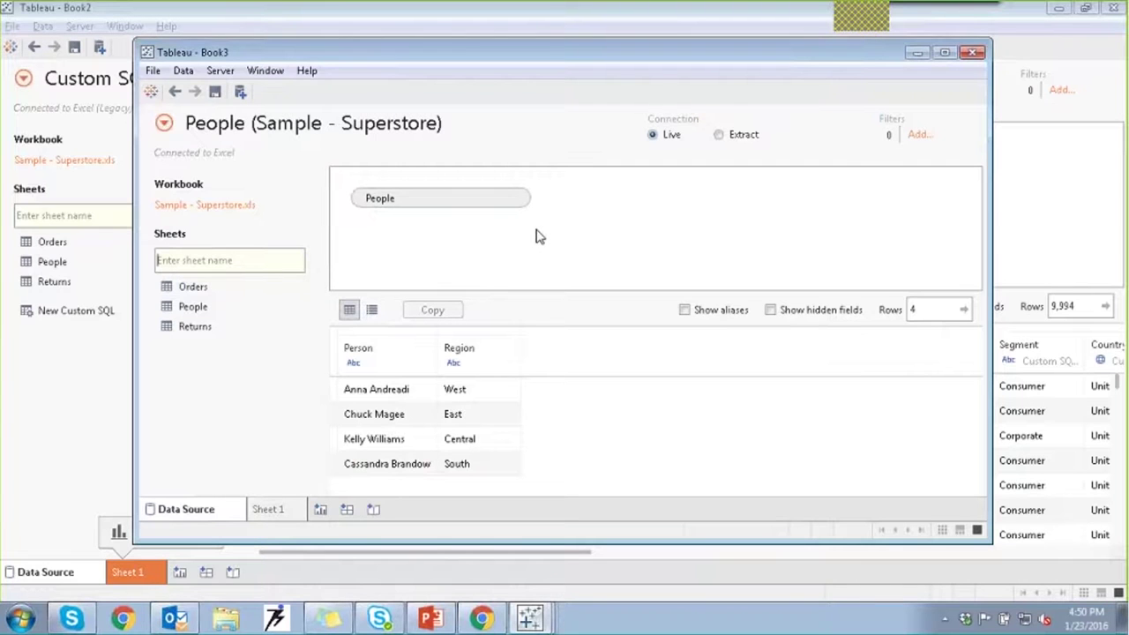
pyautogui.click(264, 509)
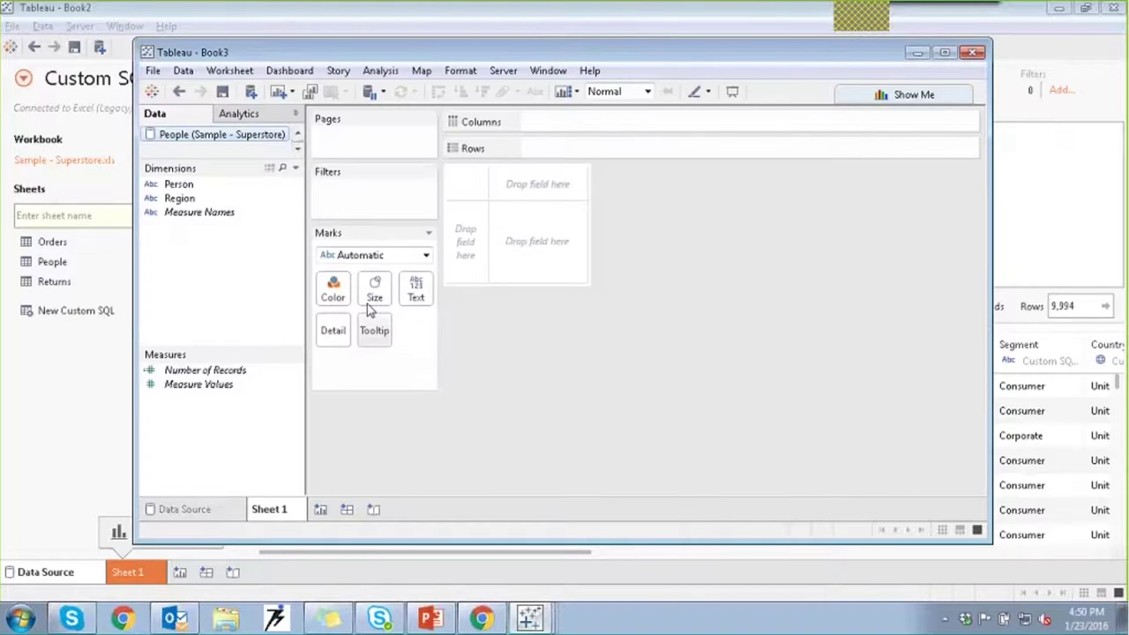
# Step: Show both data sources in the maximized Book3 window, and compare the fields of Orders and People
pyautogui.moveTo(240, 165); pyautogui.dragTo(242, 211)
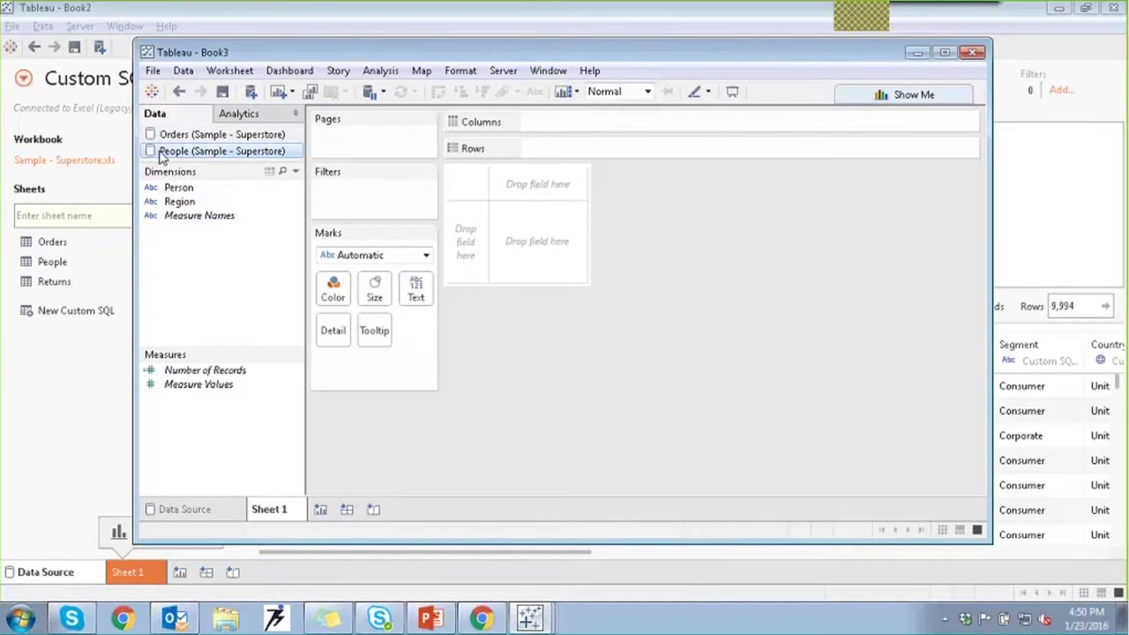
pyautogui.click(944, 52)
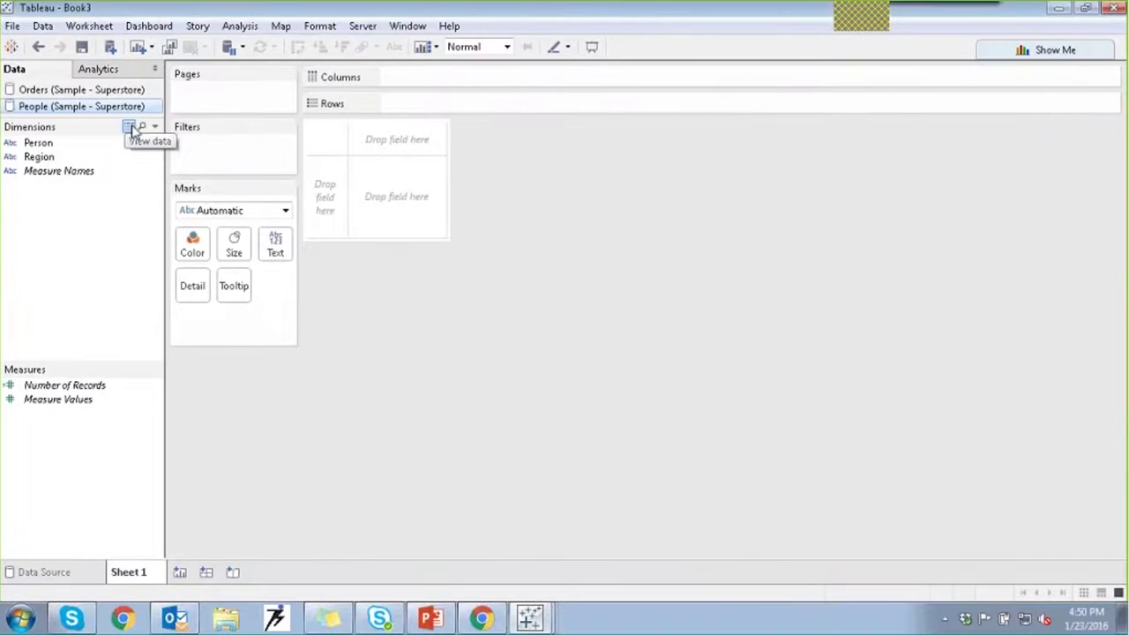
pyautogui.click(65, 94)
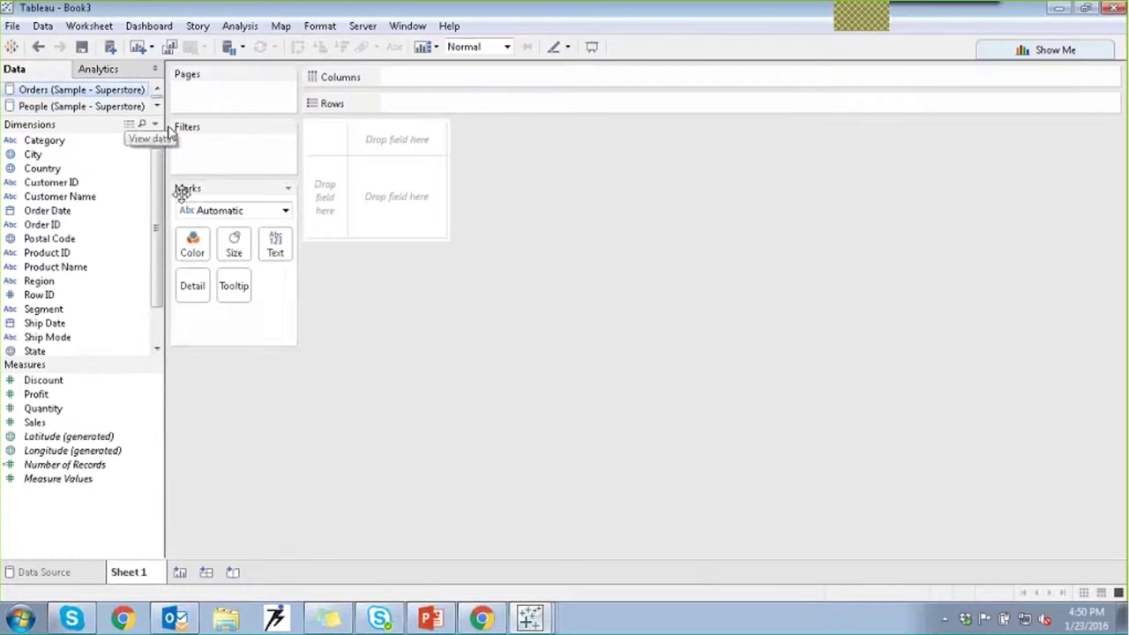
pyautogui.scroll(-1, 158, 220)
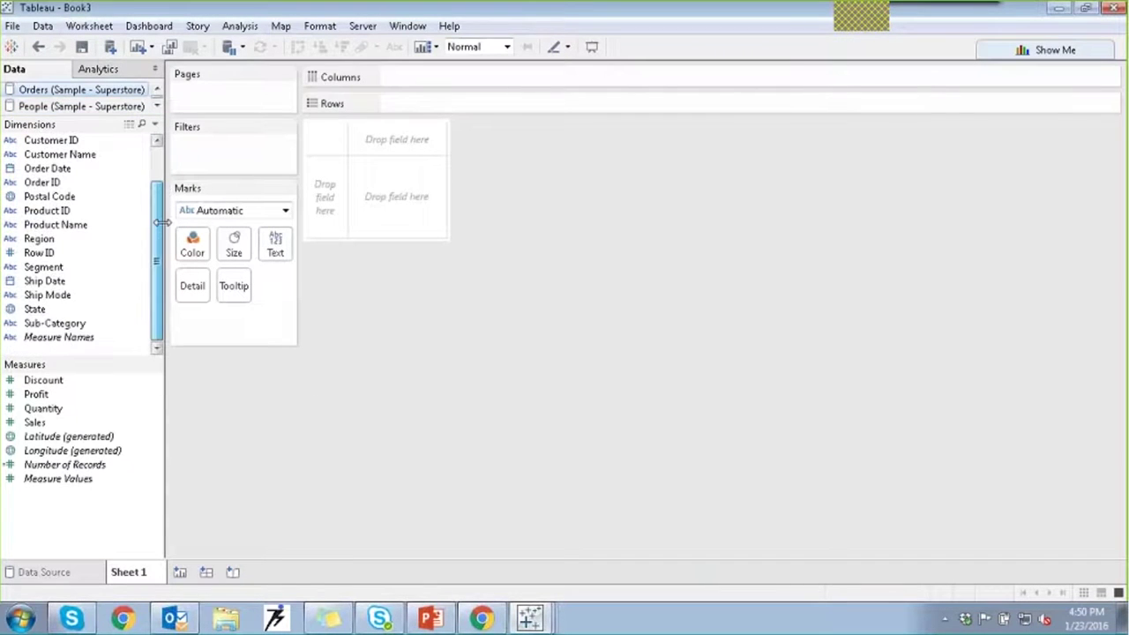
pyautogui.click(35, 105)
pyautogui.scroll(-1, 66, 110)
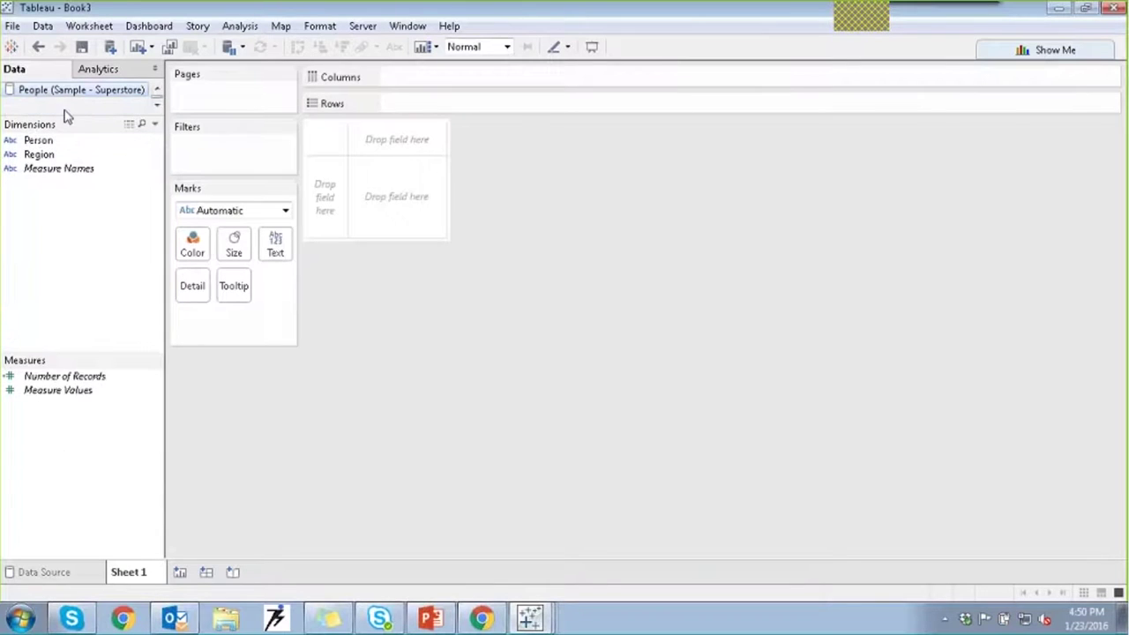
pyautogui.click(158, 90)
pyautogui.click(106, 89)
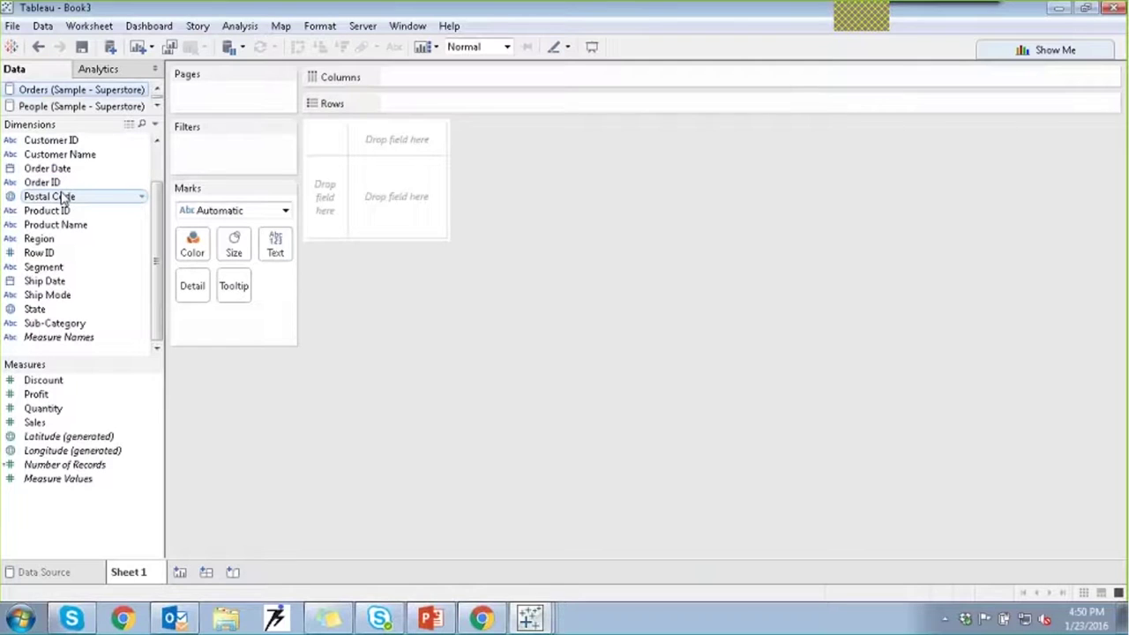
# Step: Plot Sales by year of Order Date from Orders, and color the lines by Region from People
pyautogui.moveTo(63, 176); pyautogui.dragTo(433, 92)
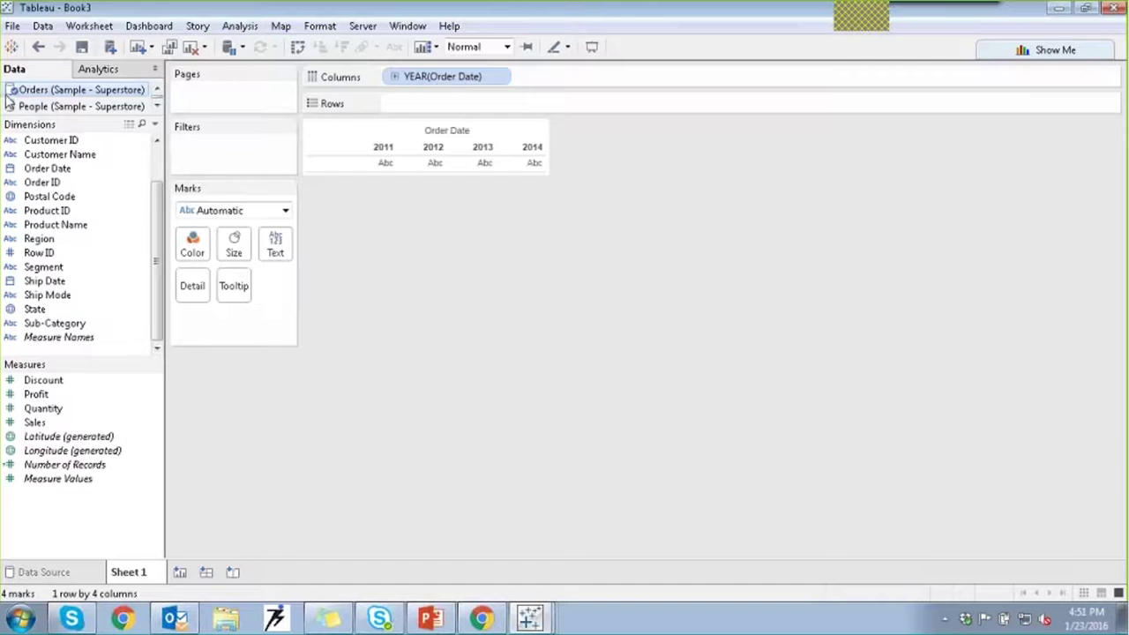
pyautogui.moveTo(26, 428); pyautogui.dragTo(394, 106)
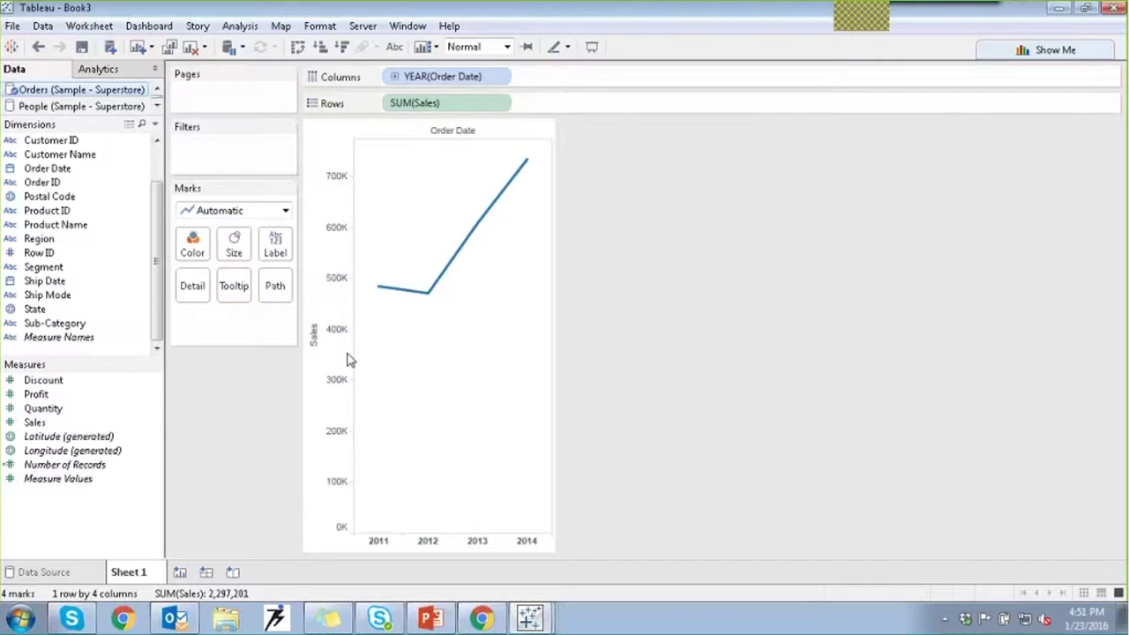
pyautogui.click(81, 106)
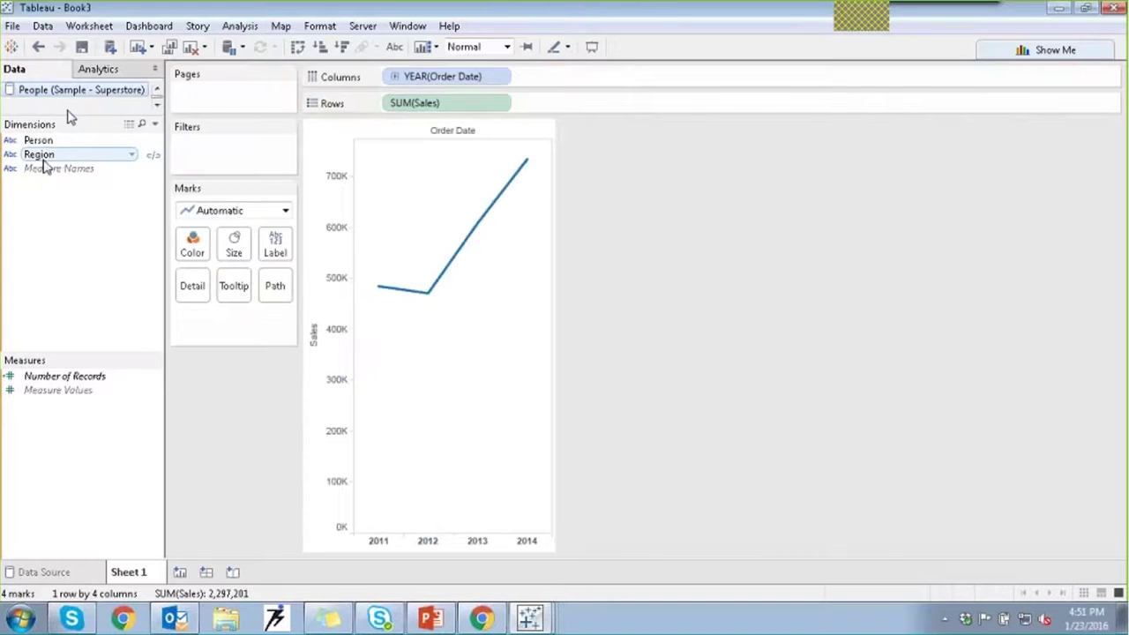
pyautogui.moveTo(45, 157); pyautogui.dragTo(192, 253)
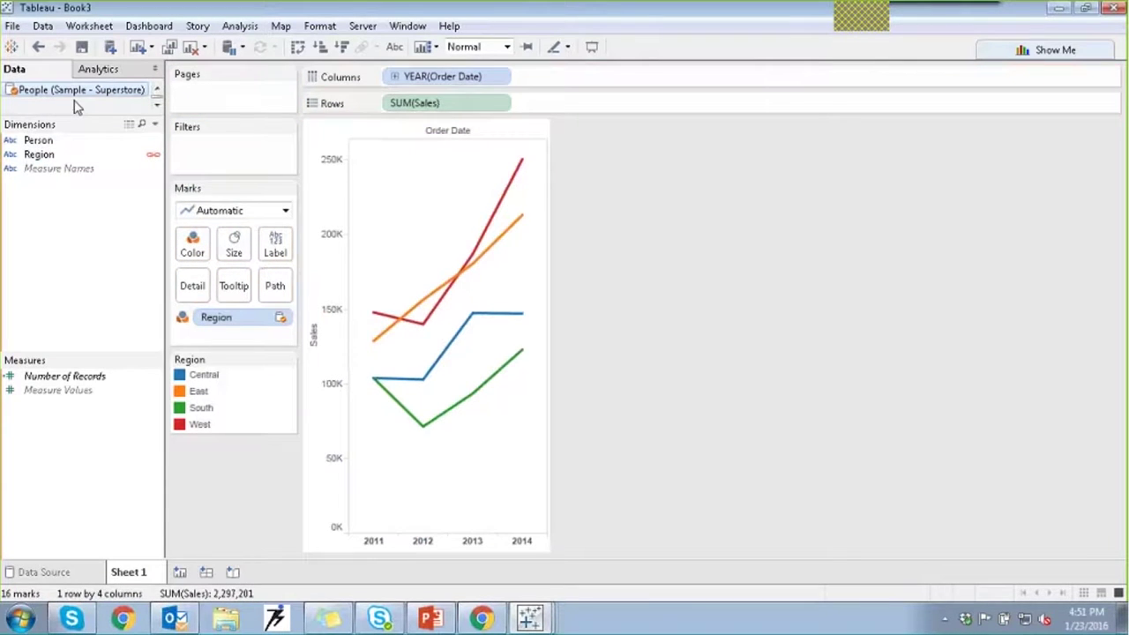
# Step: Review the Region link between the blended People and Orders sources, and inspect the regional sales lines
pyautogui.click(153, 155)
pyautogui.moveTo(118, 115); pyautogui.dragTo(114, 156)
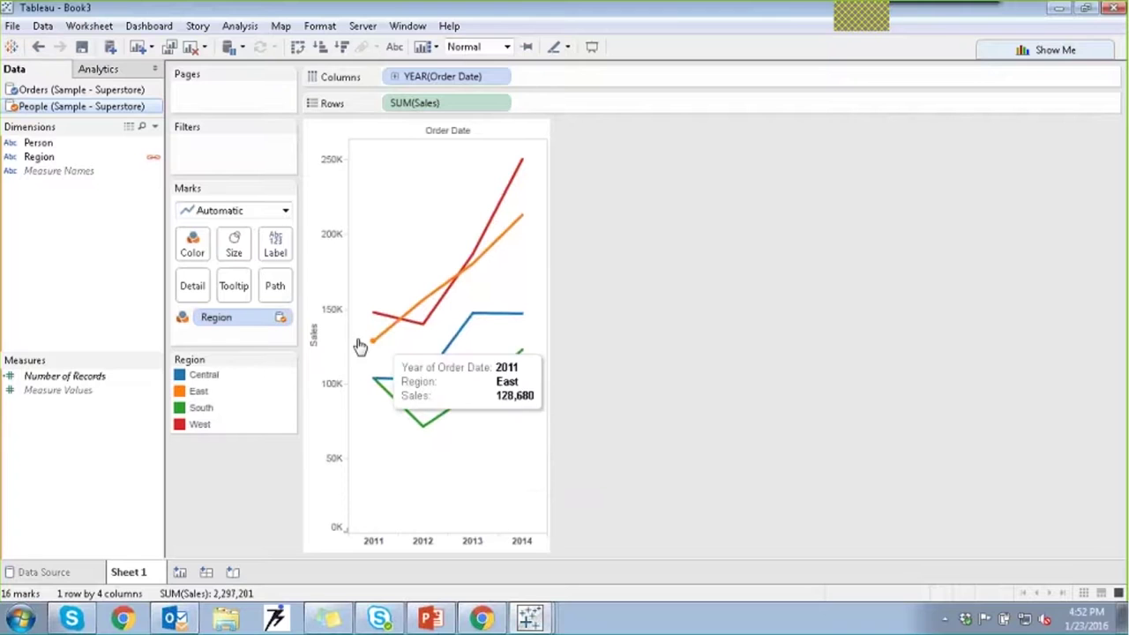
pyautogui.click(73, 92)
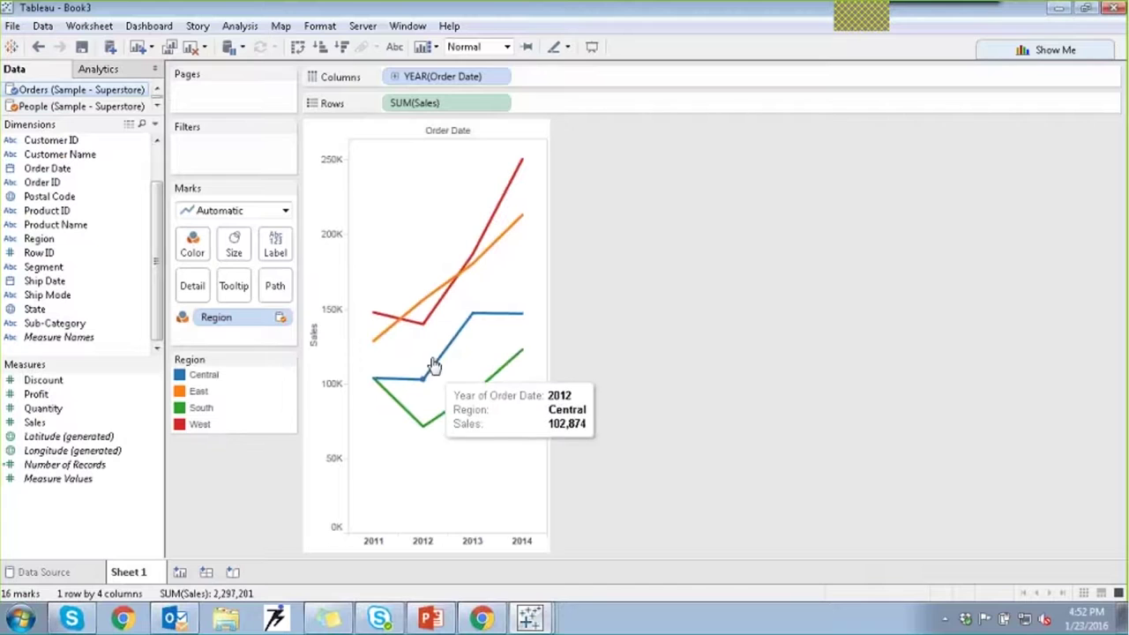
pyautogui.moveTo(383, 332)
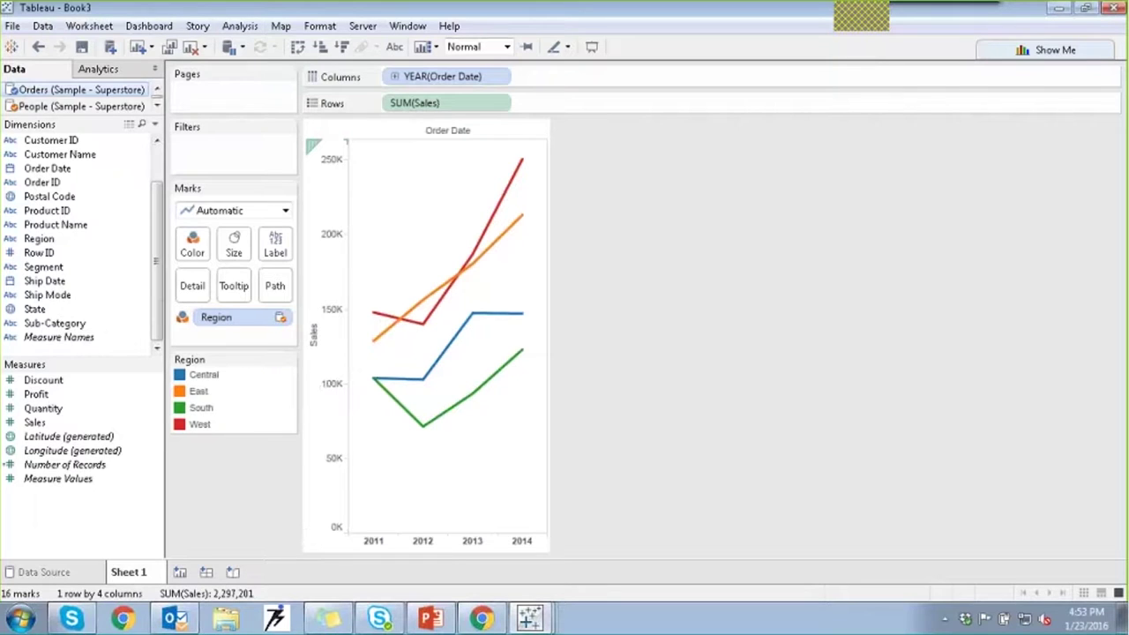
# Step: Add People to the Orders data source as an inner join, and review the join types and Region clause
pyautogui.click(46, 571)
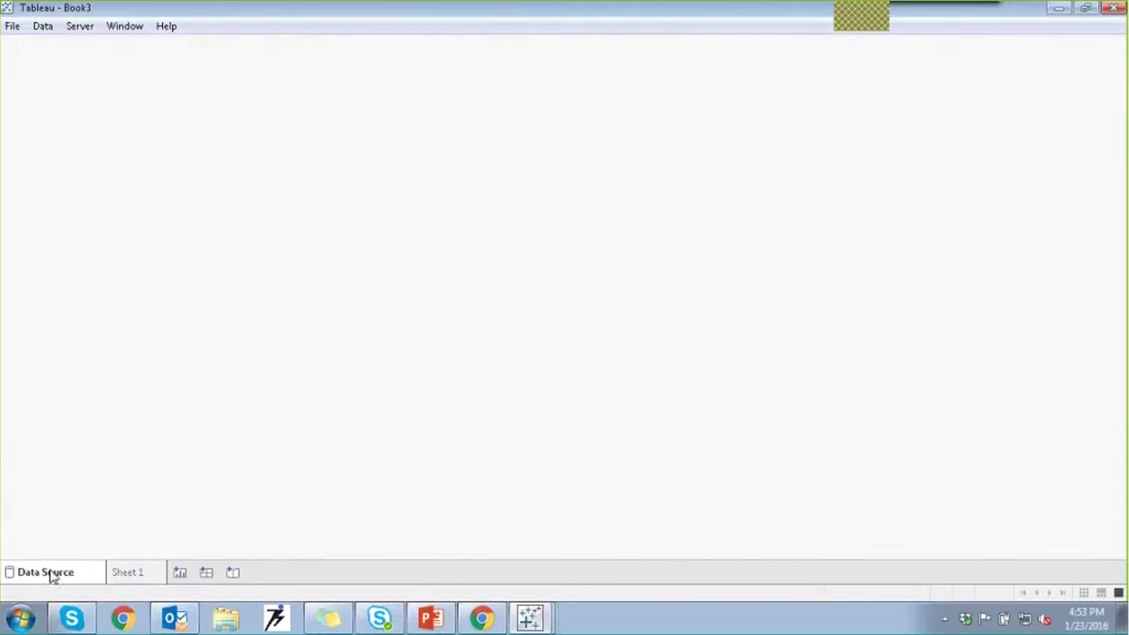
pyautogui.moveTo(52, 262); pyautogui.dragTo(580, 175)
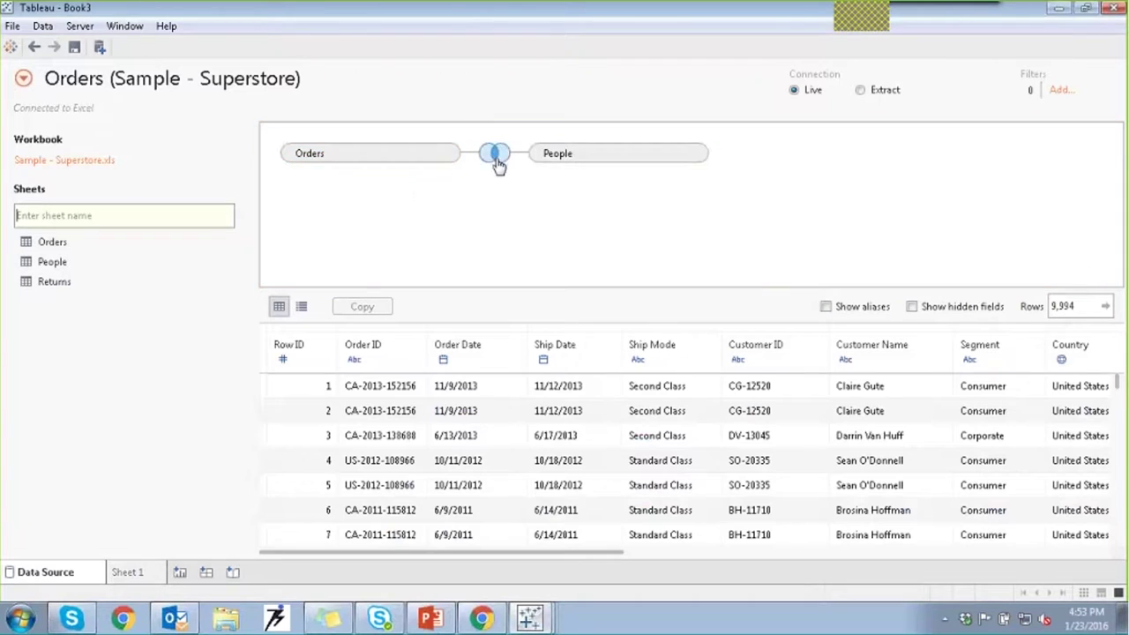
pyautogui.click(494, 154)
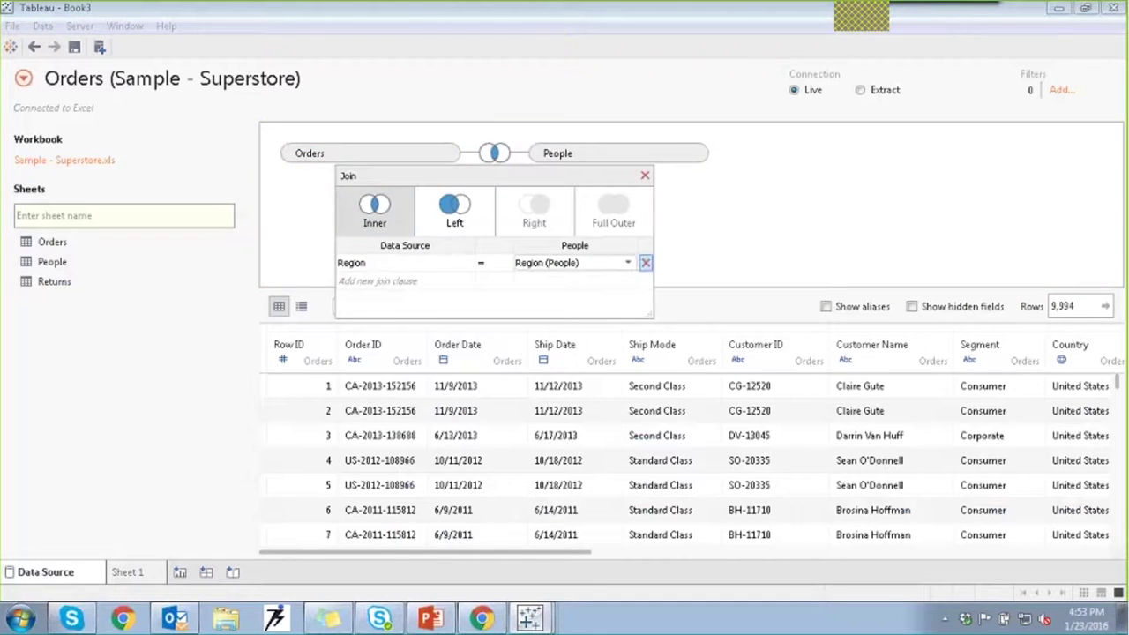
pyautogui.click(741, 249)
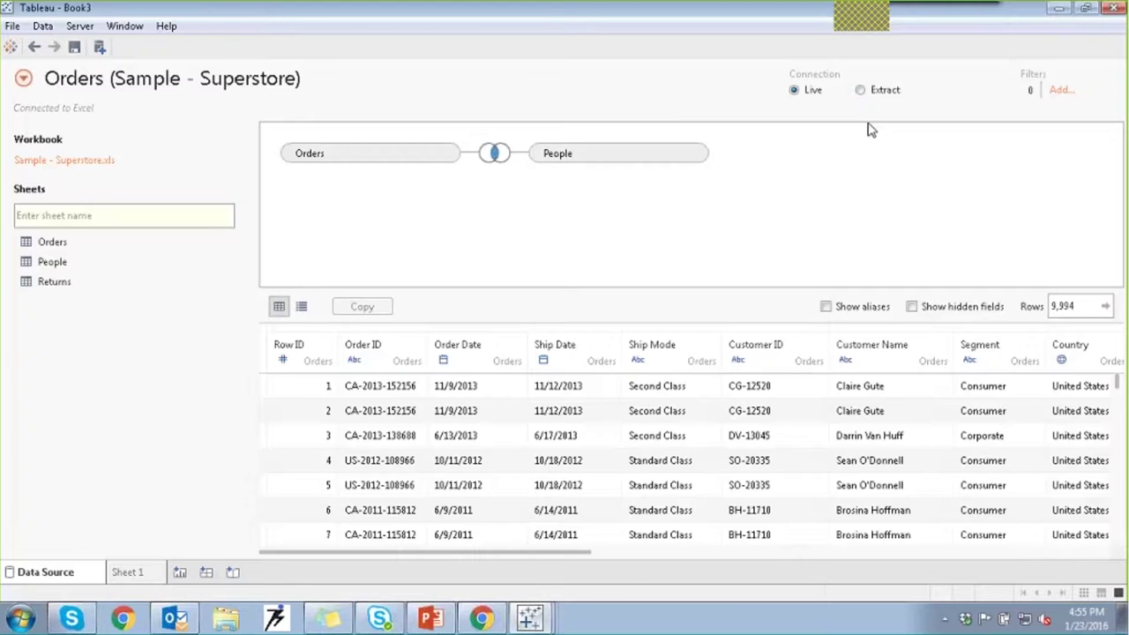
# Step: Switch the Orders data source connection to Extract, and review the extract's filter, aggregation and row options
pyautogui.click(860, 90)
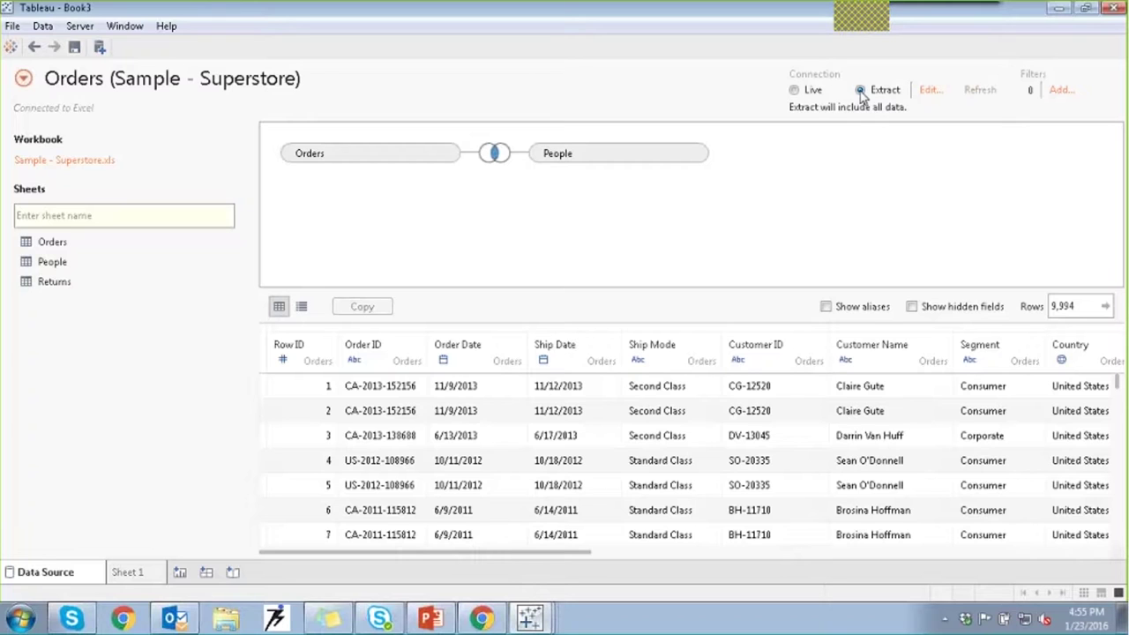
pyautogui.click(931, 90)
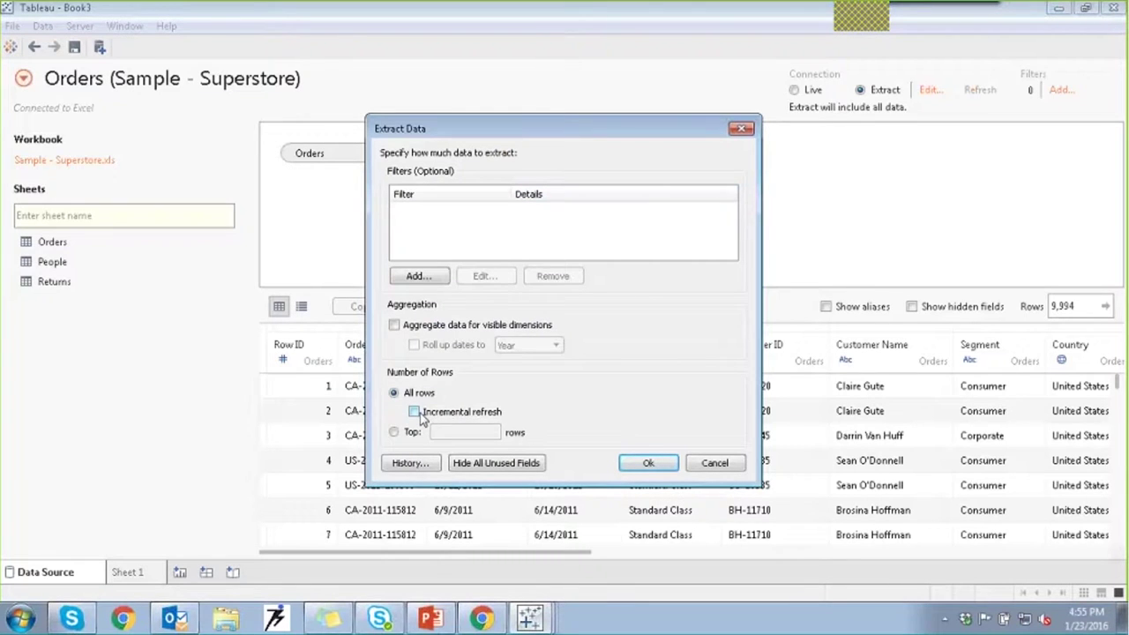
pyautogui.click(741, 130)
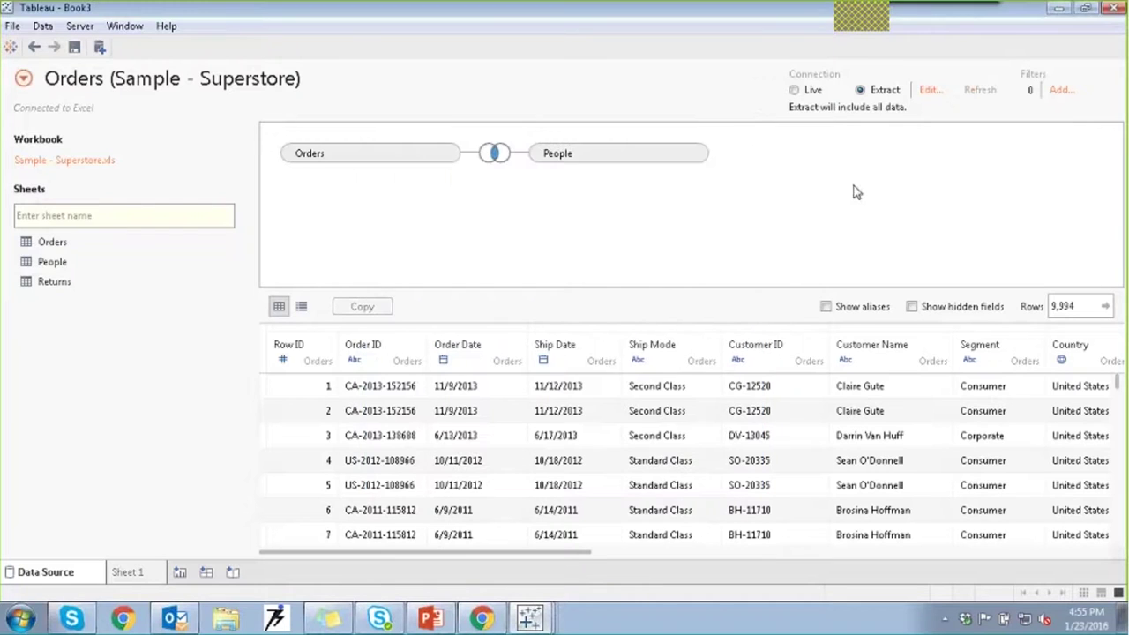